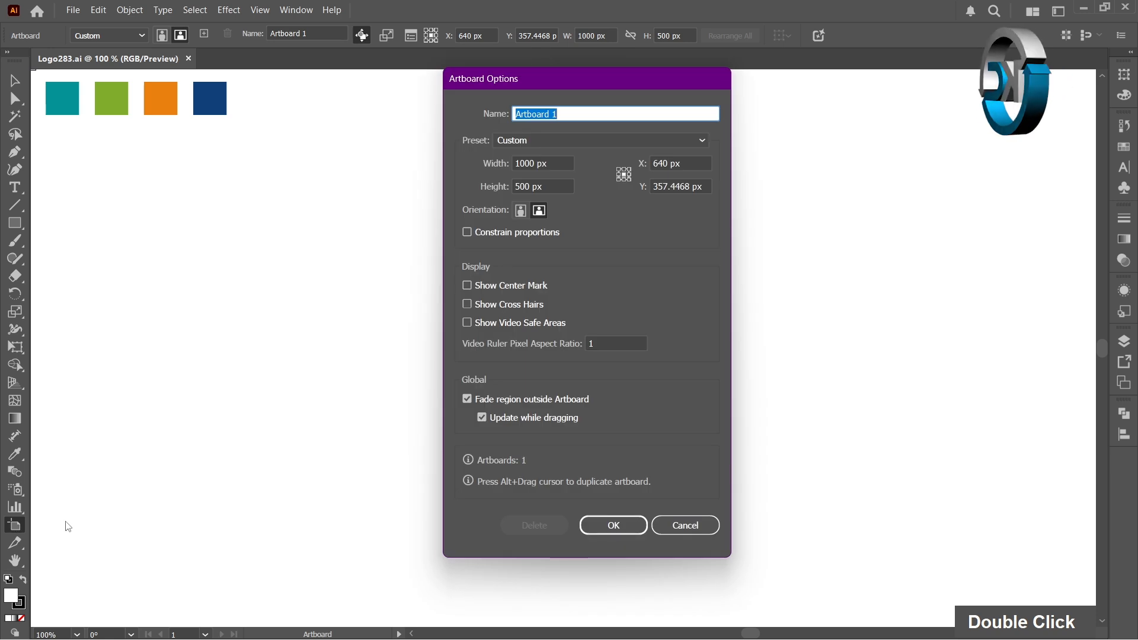
- Enable Show Center Mark in the options of Artboard 1 and finish editing the artboard
left_click(466, 287)
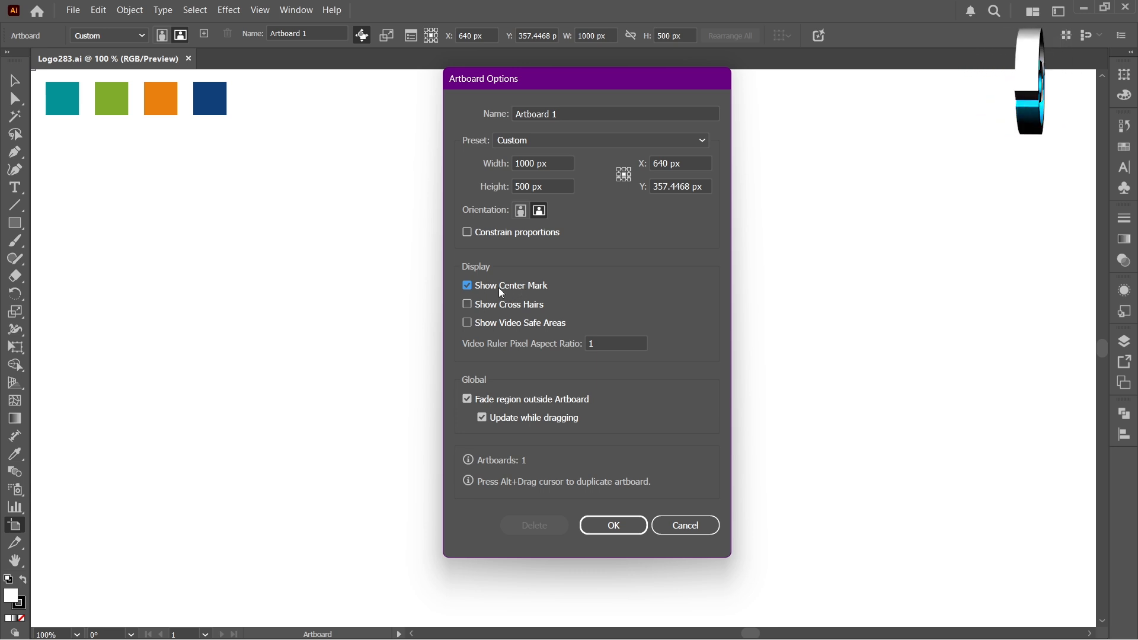
left_click(629, 524)
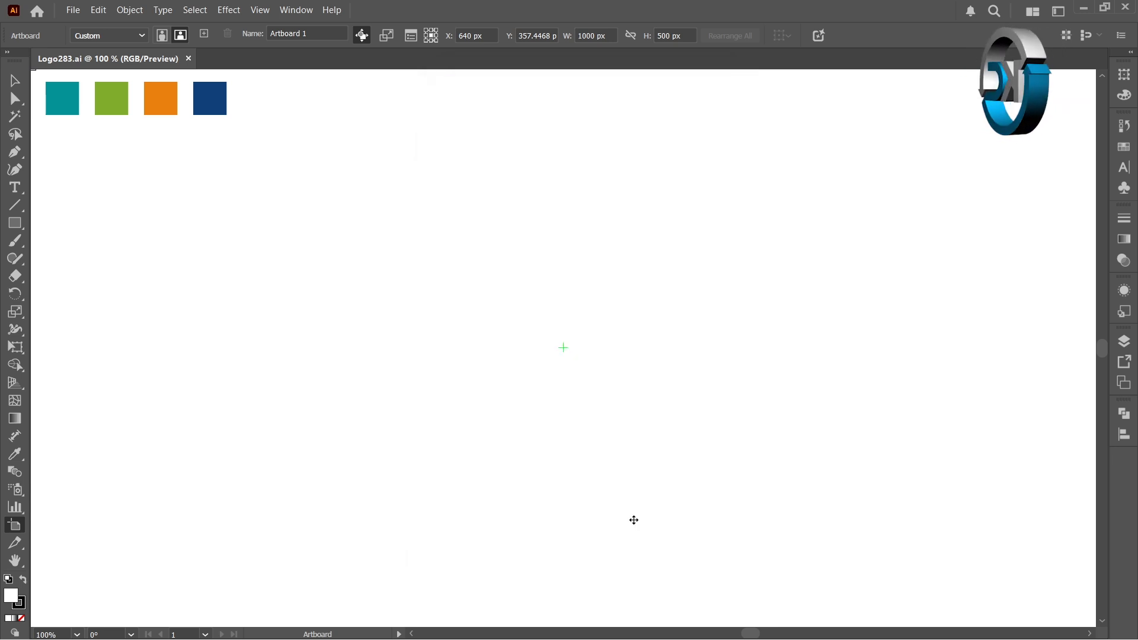
left_click(14, 81)
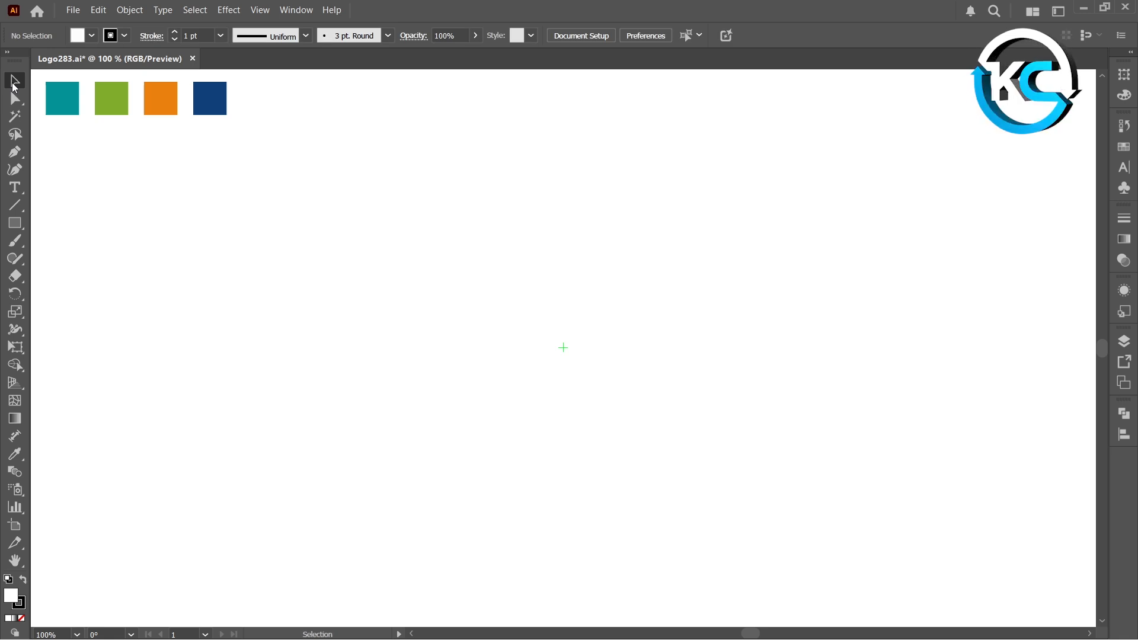
- Create a 300 × 300 px rectangular grid centred on the artboard's centre mark, with 5 horizontal and 5 vertical dividers
right_click(21, 222)
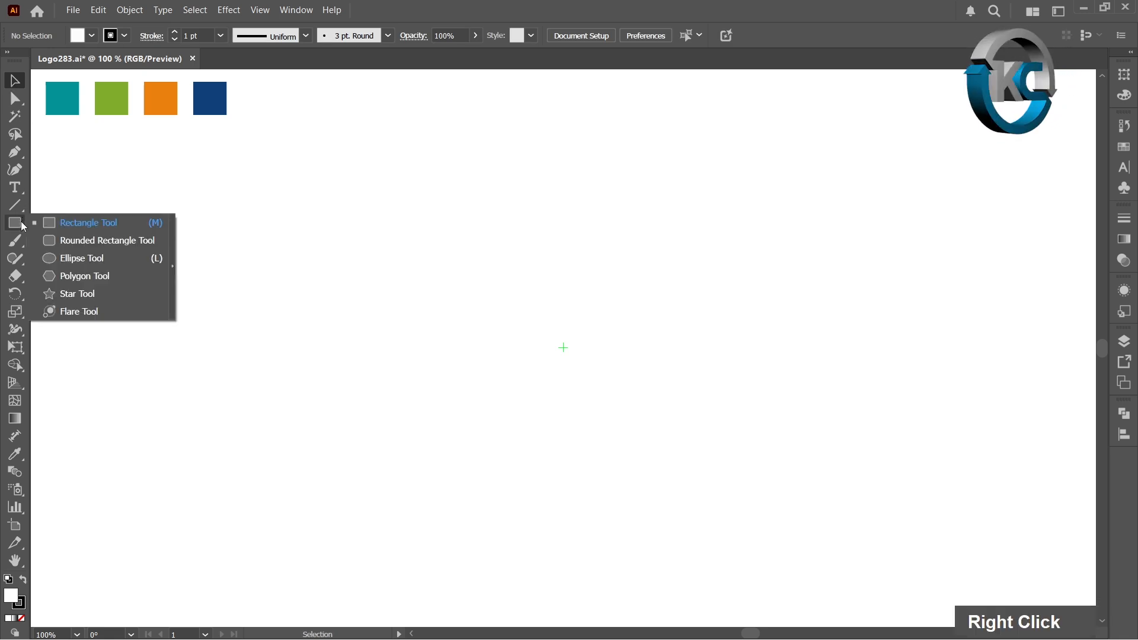
right_click(15, 204)
left_click(102, 258)
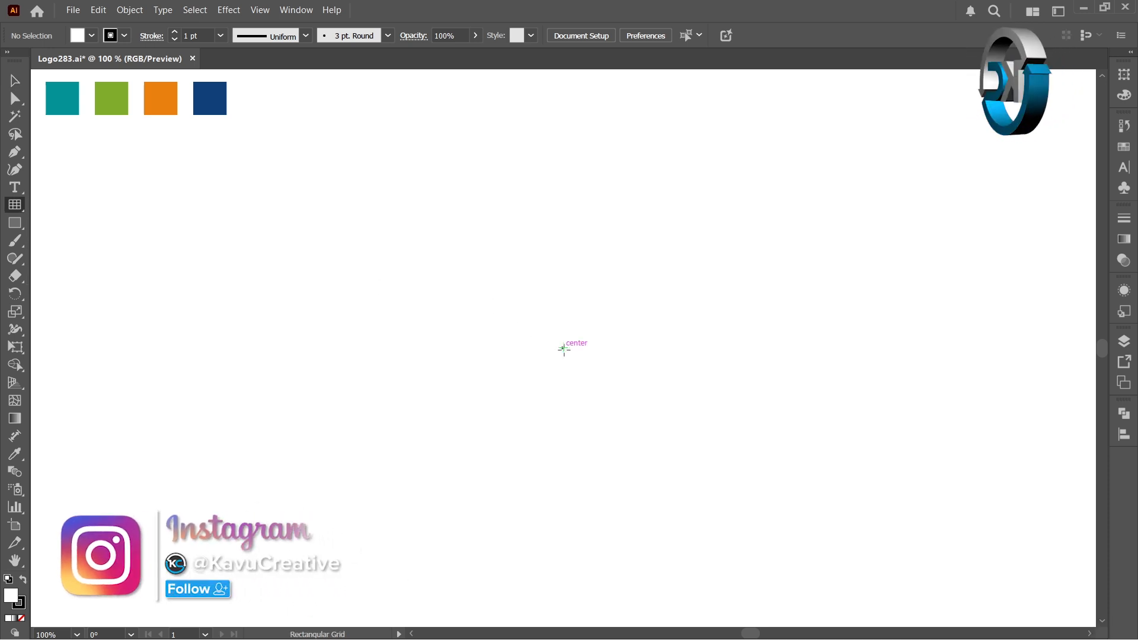
key("alt")
left_click(564, 349, "alt")
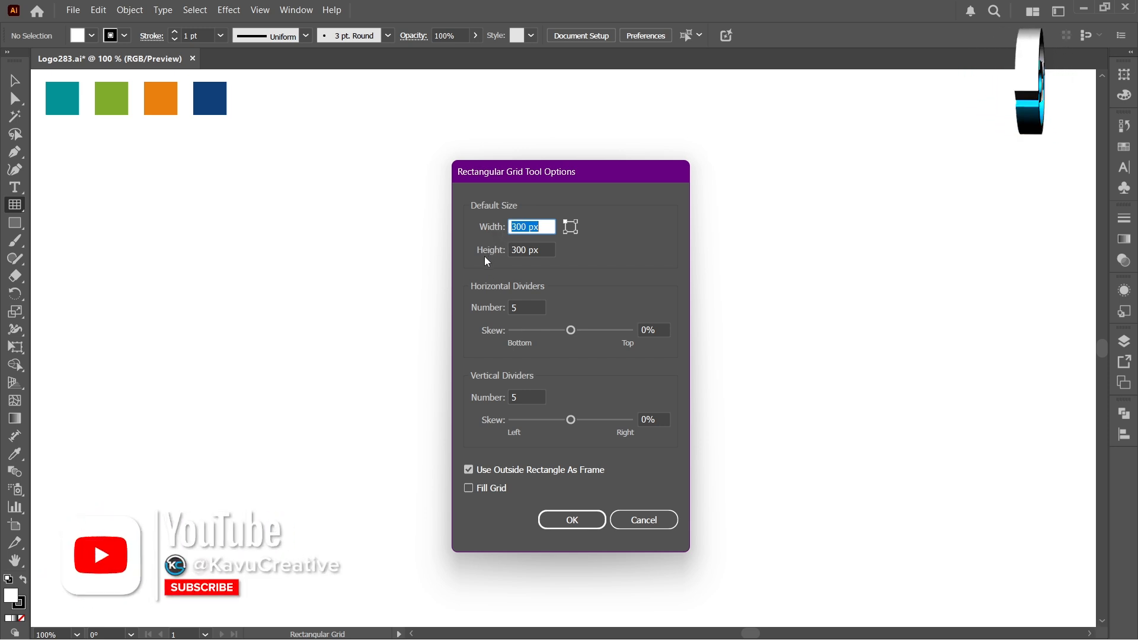
key("Tab")
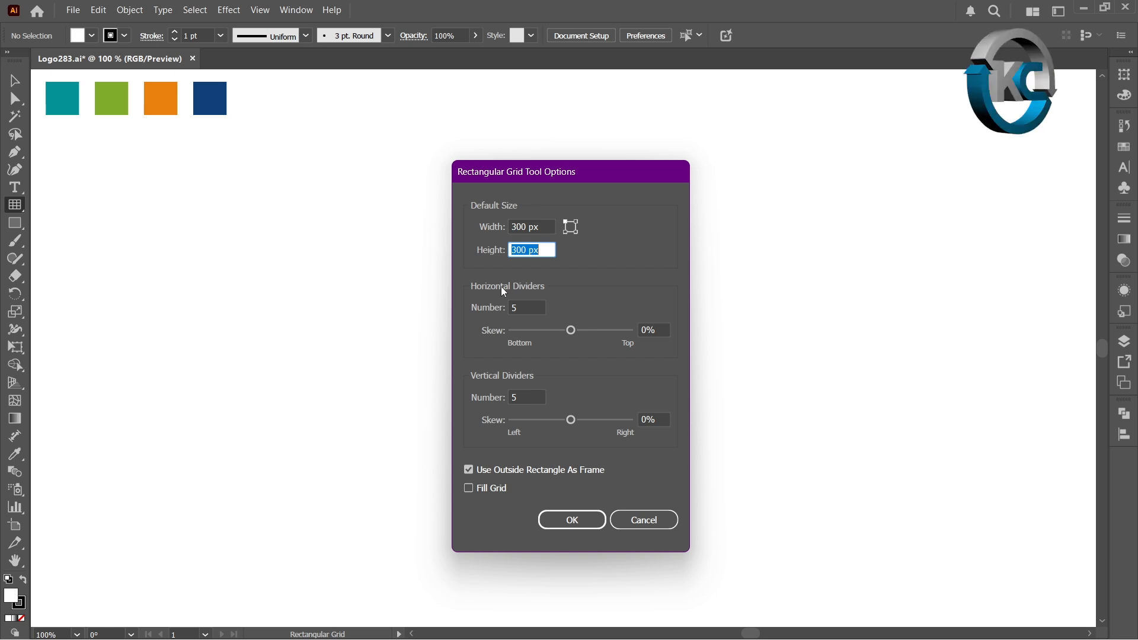
key("Tab")
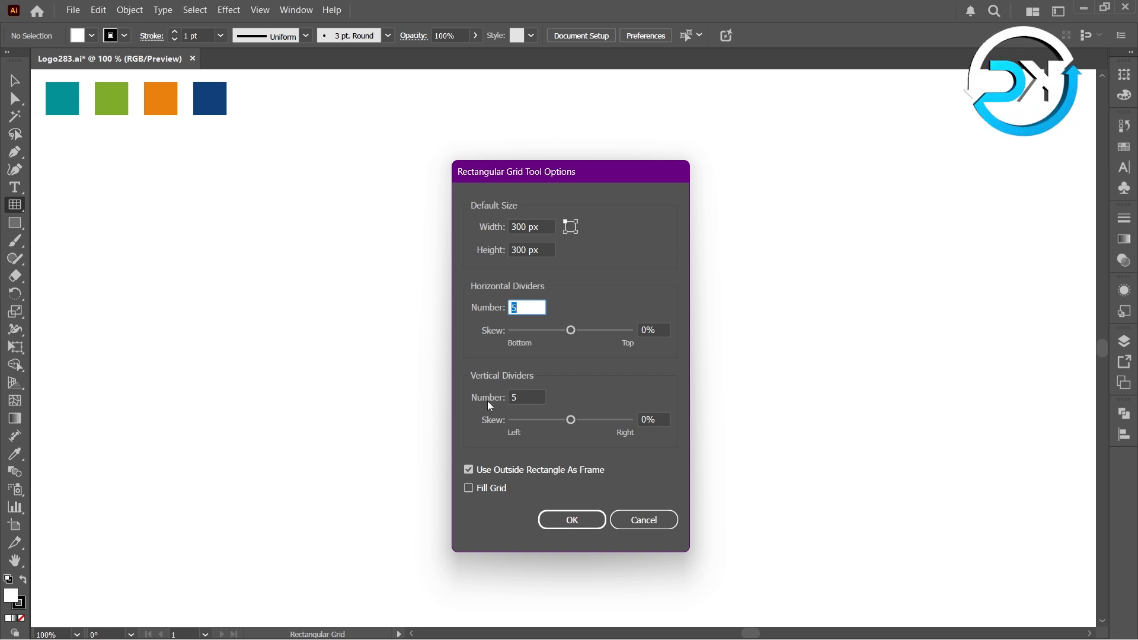
key("Tab")
key("Tab")
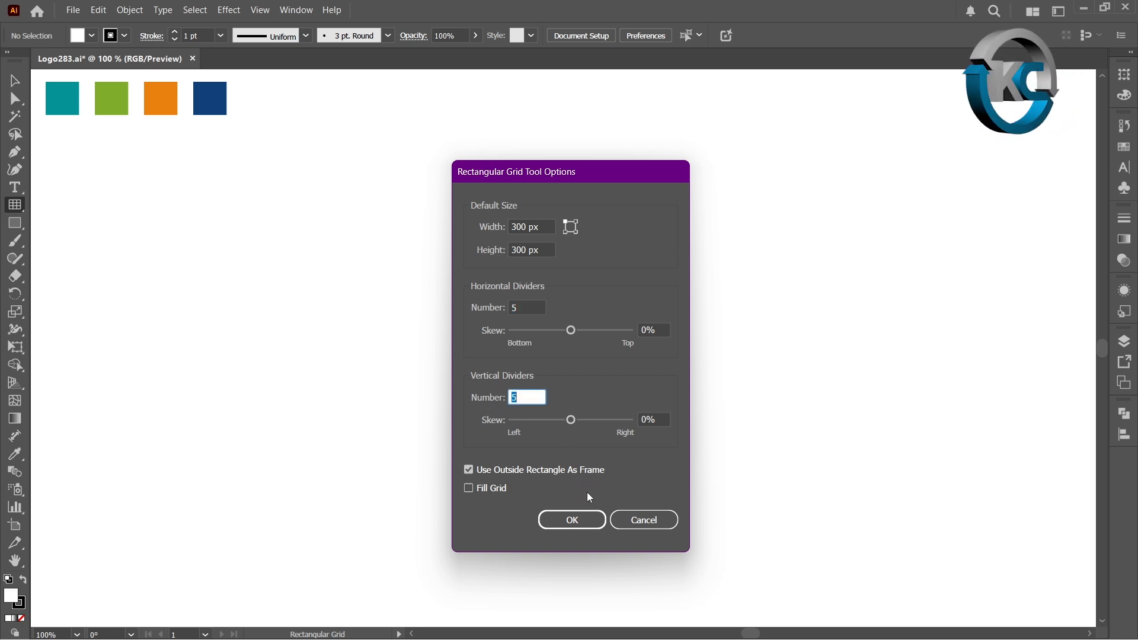
left_click(573, 519)
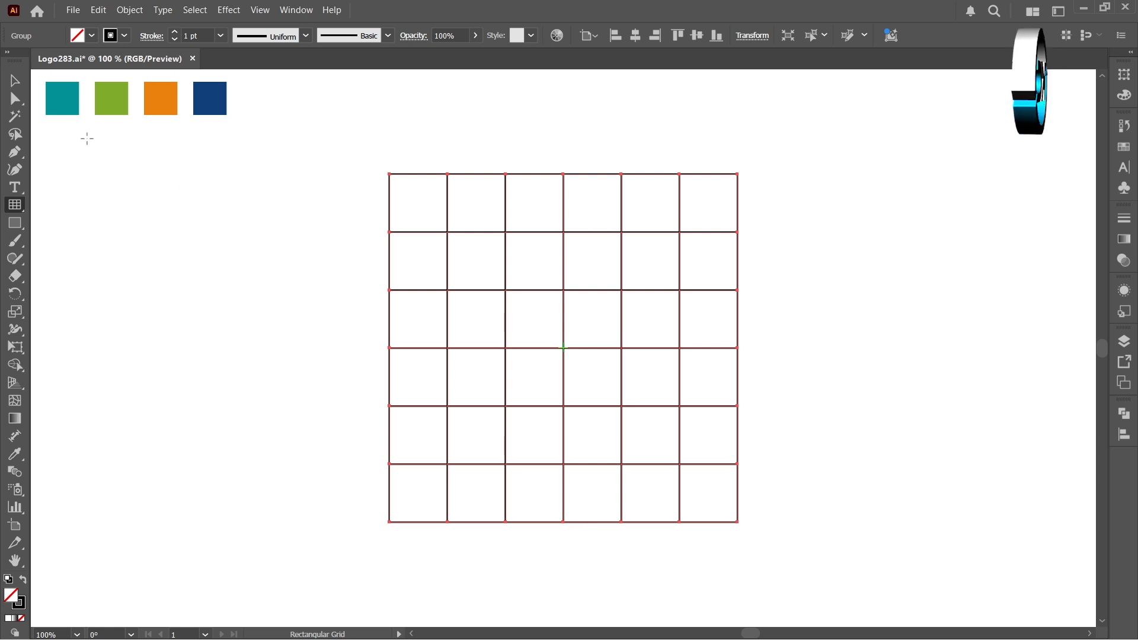
- Swap fill and stroke, and use Shape Builder to fill black the third column's top three cells, fourth's top cell and fifth's top two
left_click(20, 89)
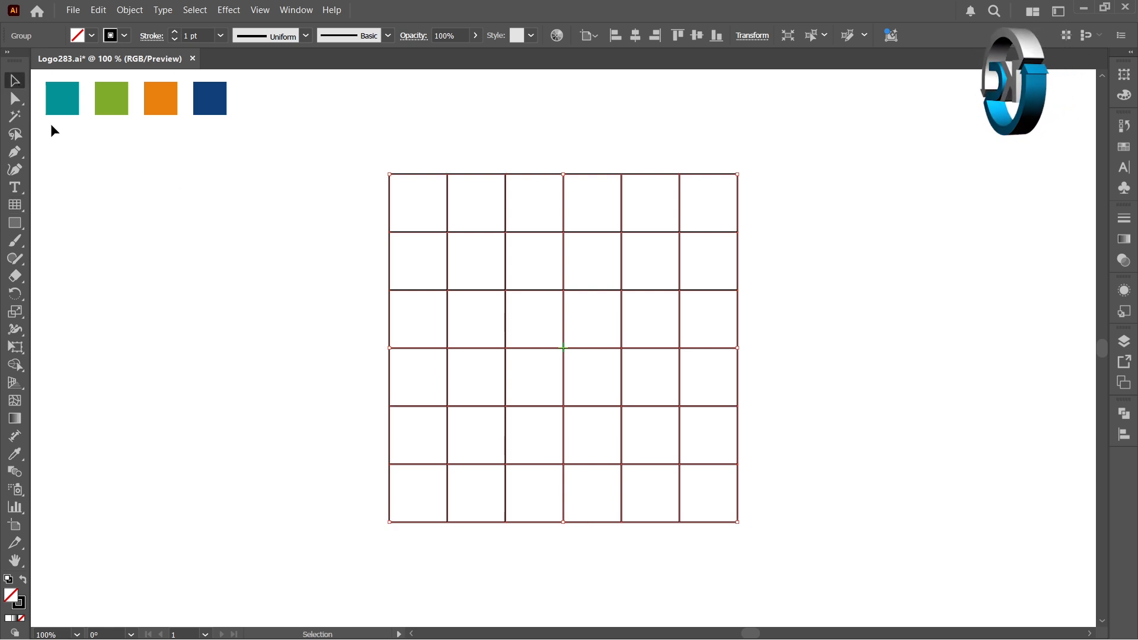
left_click(19, 366)
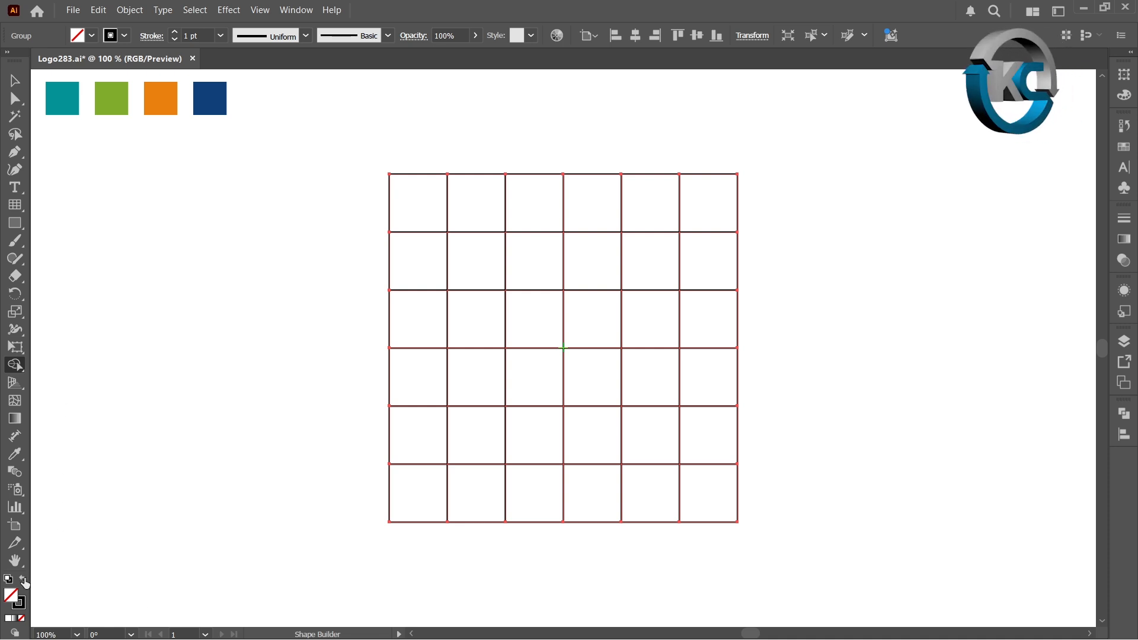
left_click(24, 581)
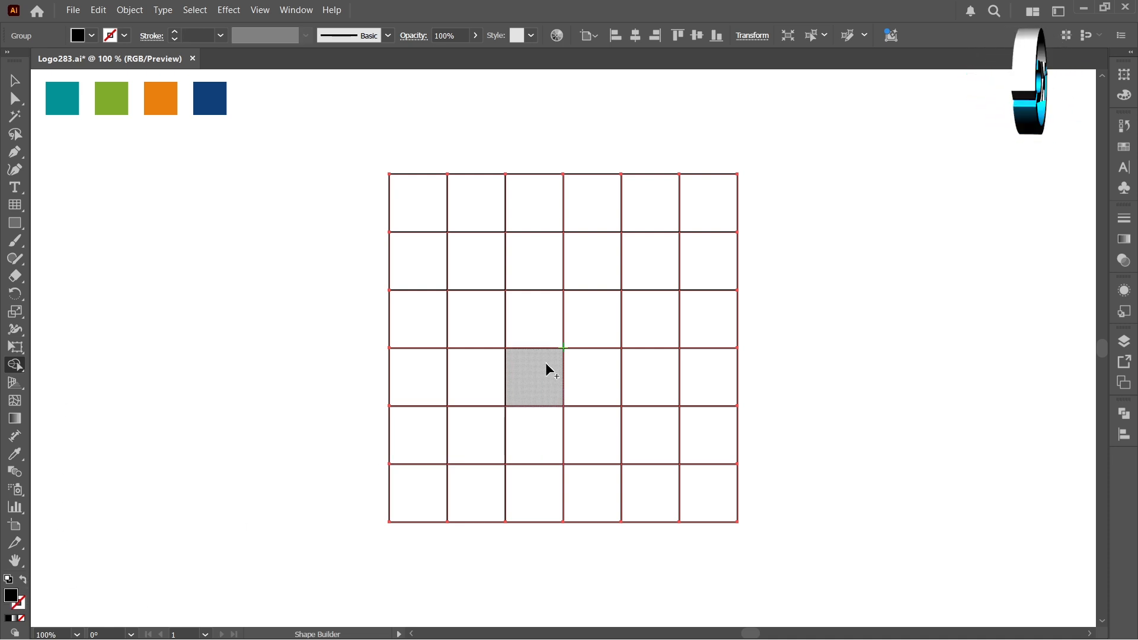
left_click(536, 330)
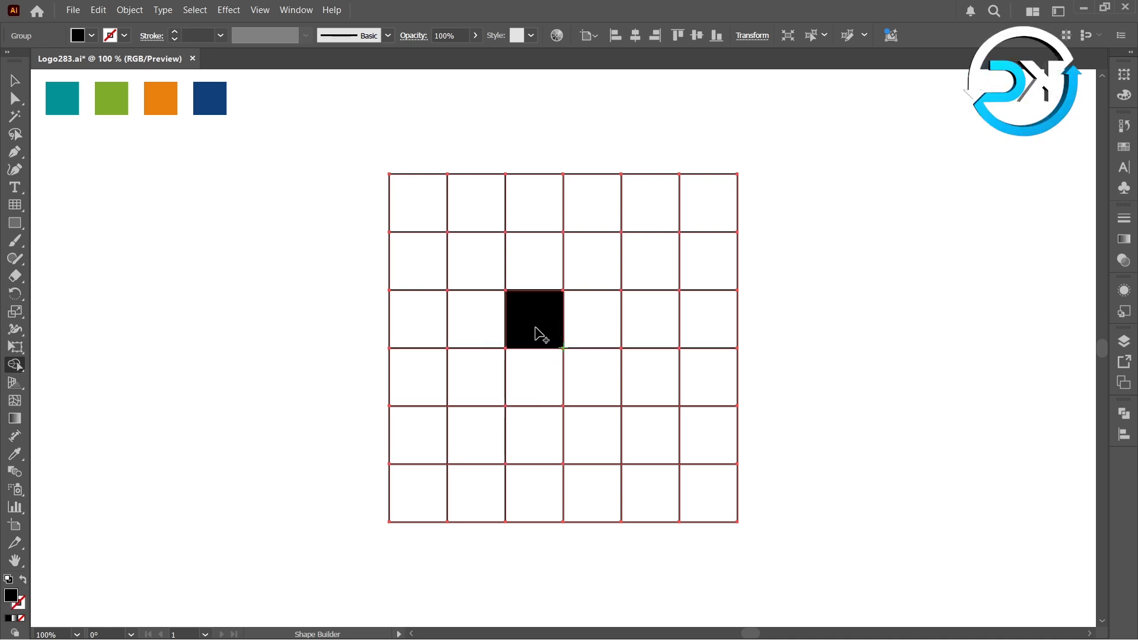
left_click(538, 277)
left_click(531, 223)
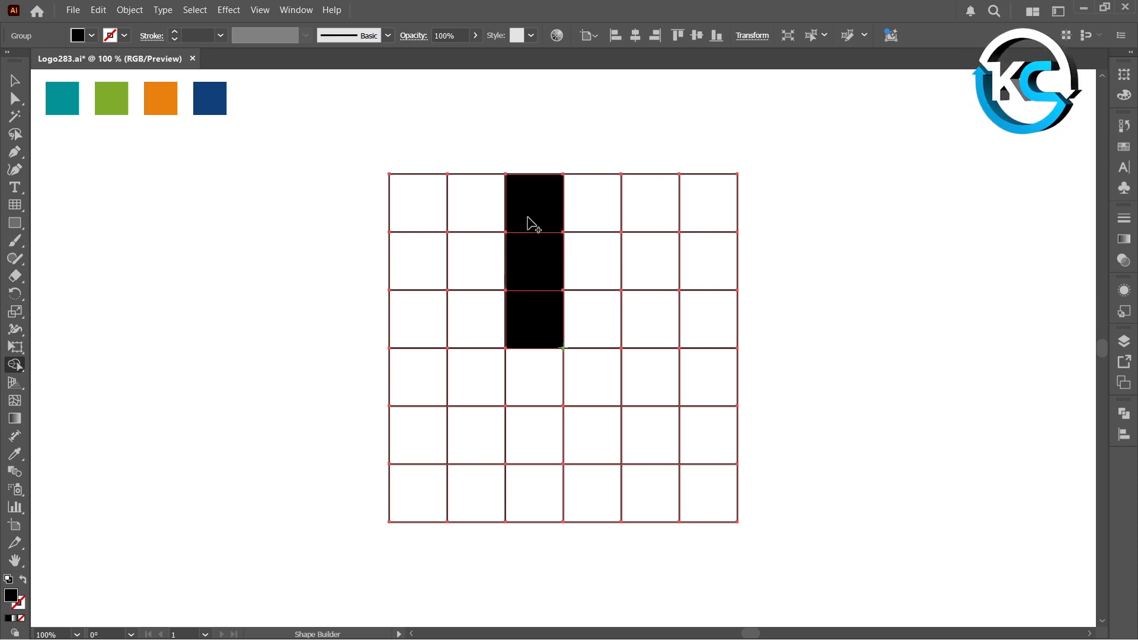
left_click(586, 208)
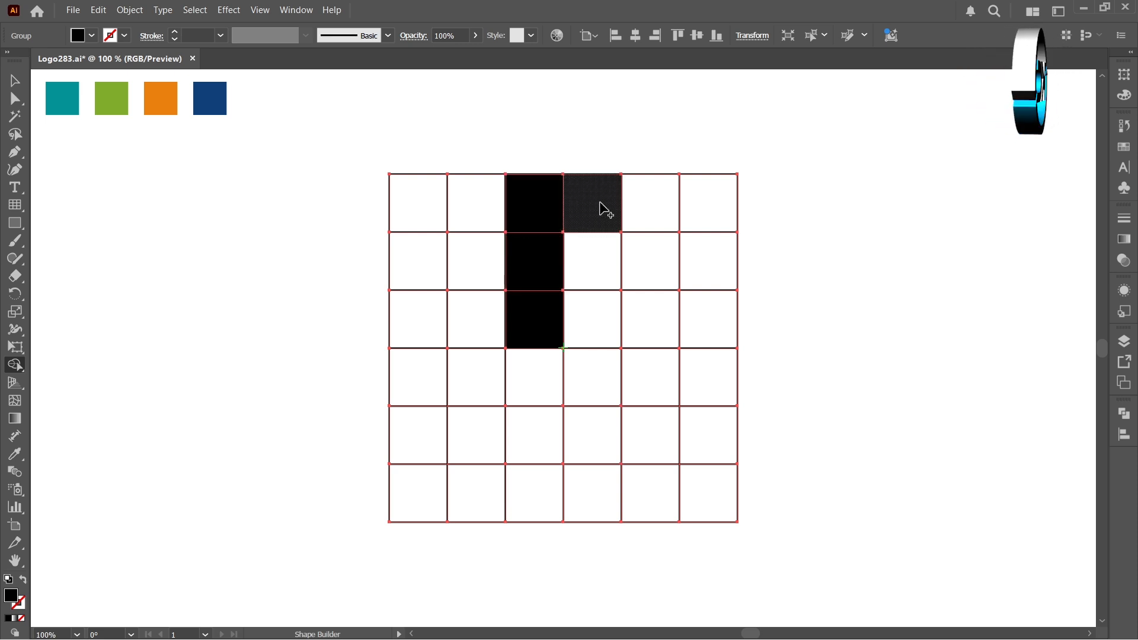
left_click(632, 209)
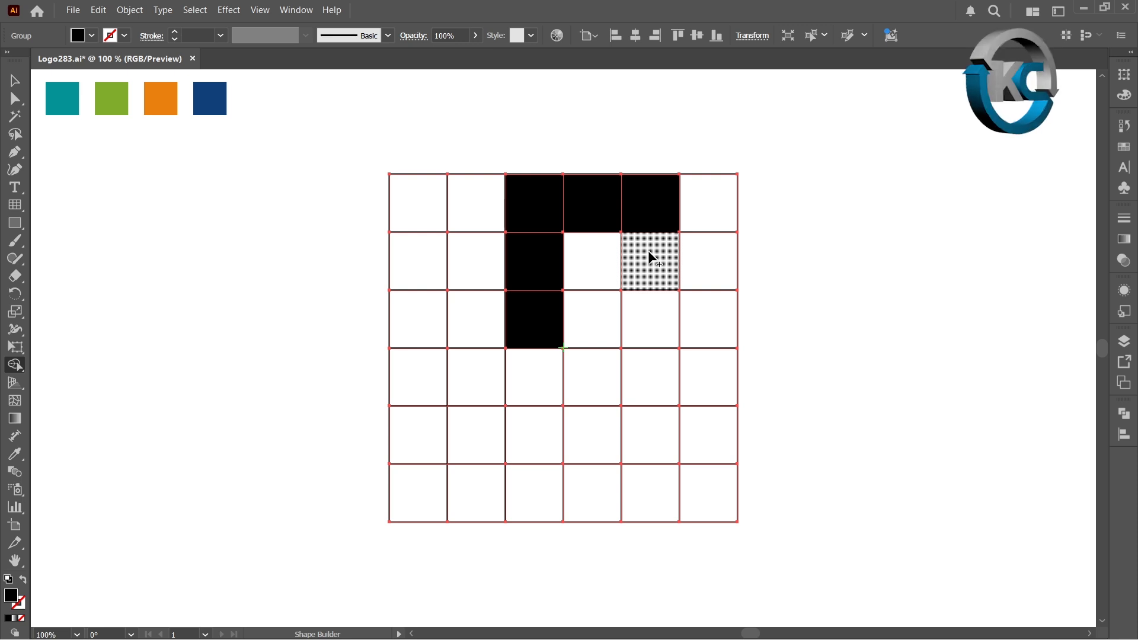
left_click(651, 258)
left_click(15, 80)
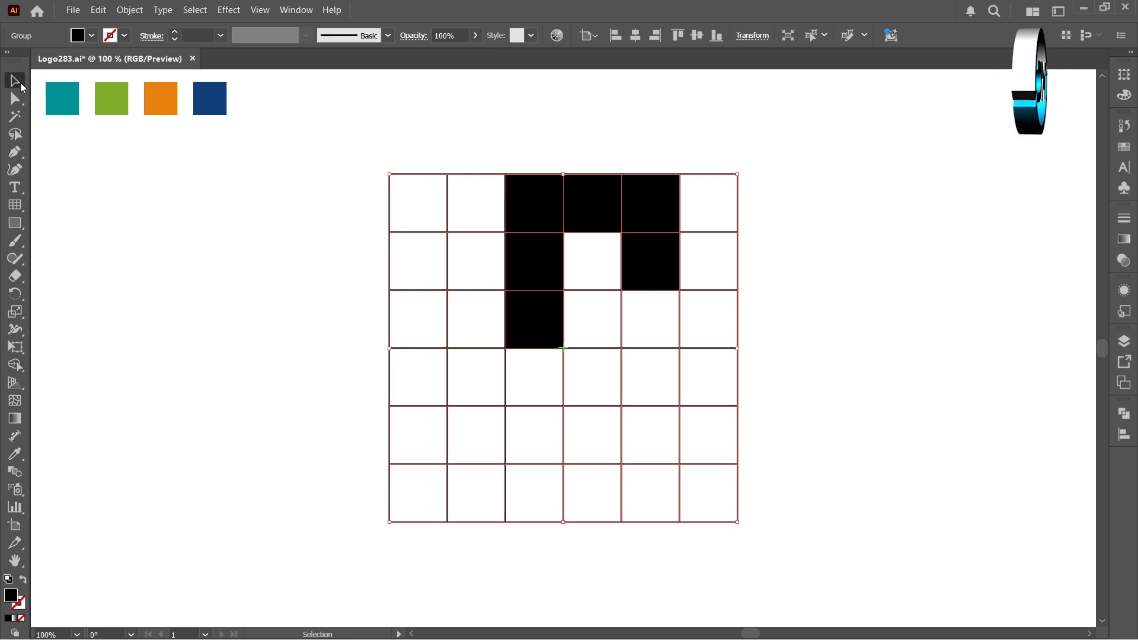
- Ungroup the grid into separate objects and clear the selection
left_click(297, 240)
right_click(638, 265)
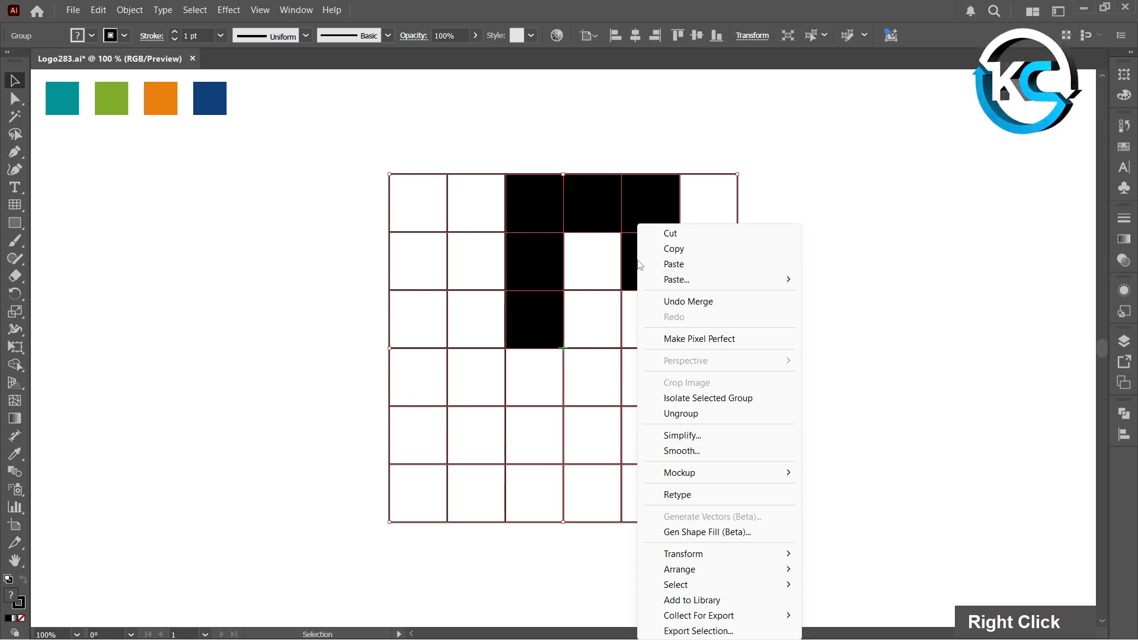
left_click(682, 414)
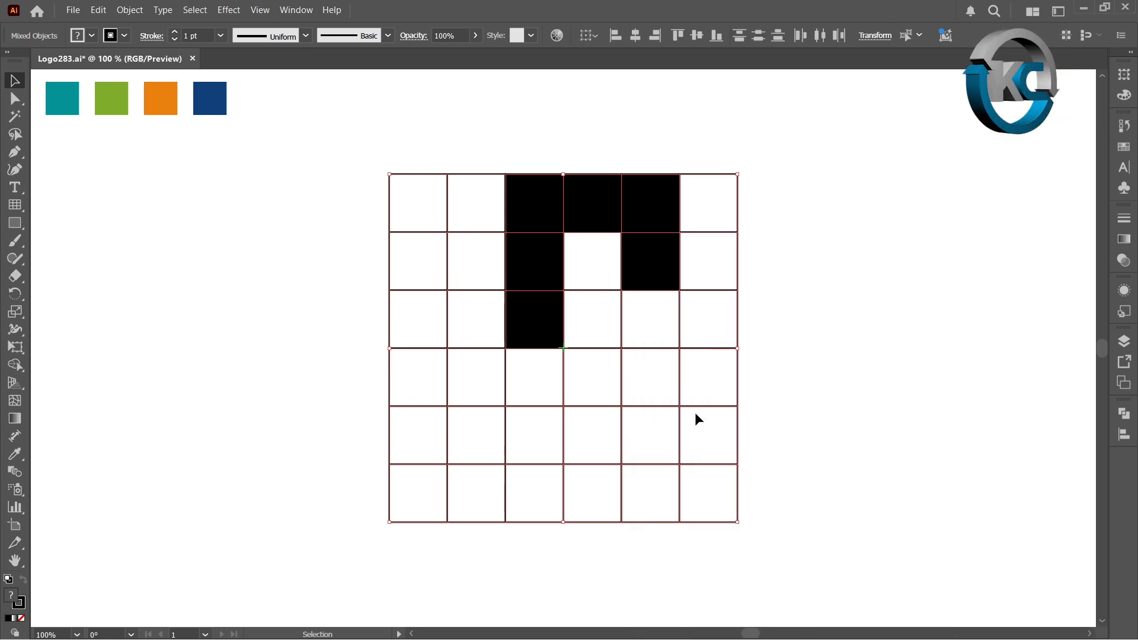
left_click(776, 362)
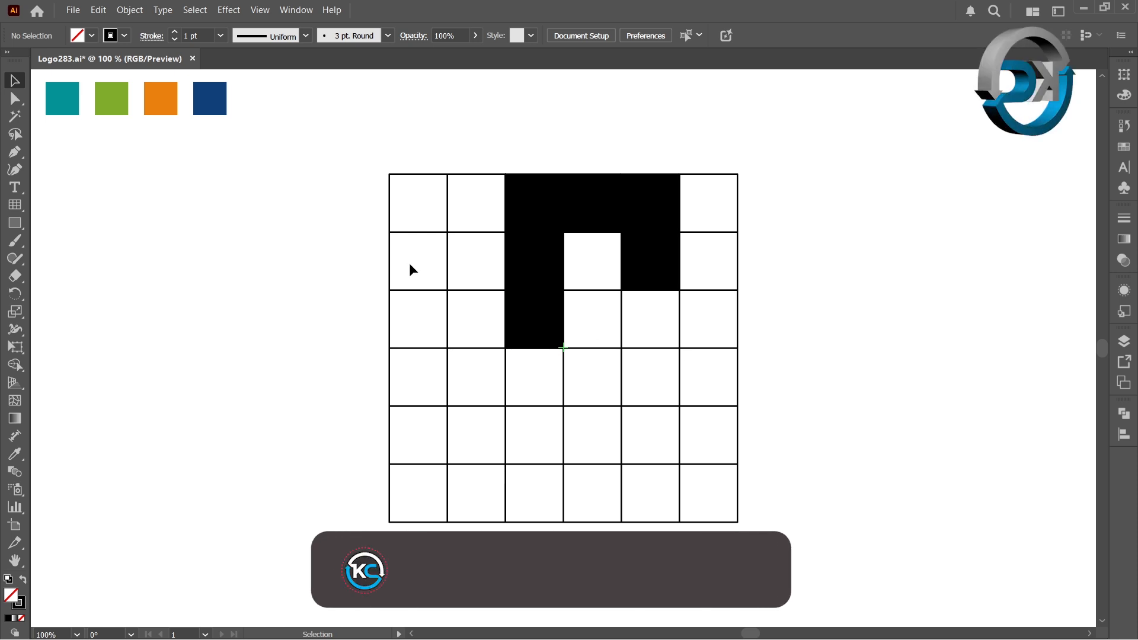
- Delete all grid lines and empty cells, leaving the six black squares out of the selection
left_click_drag(312, 137, 766, 569)
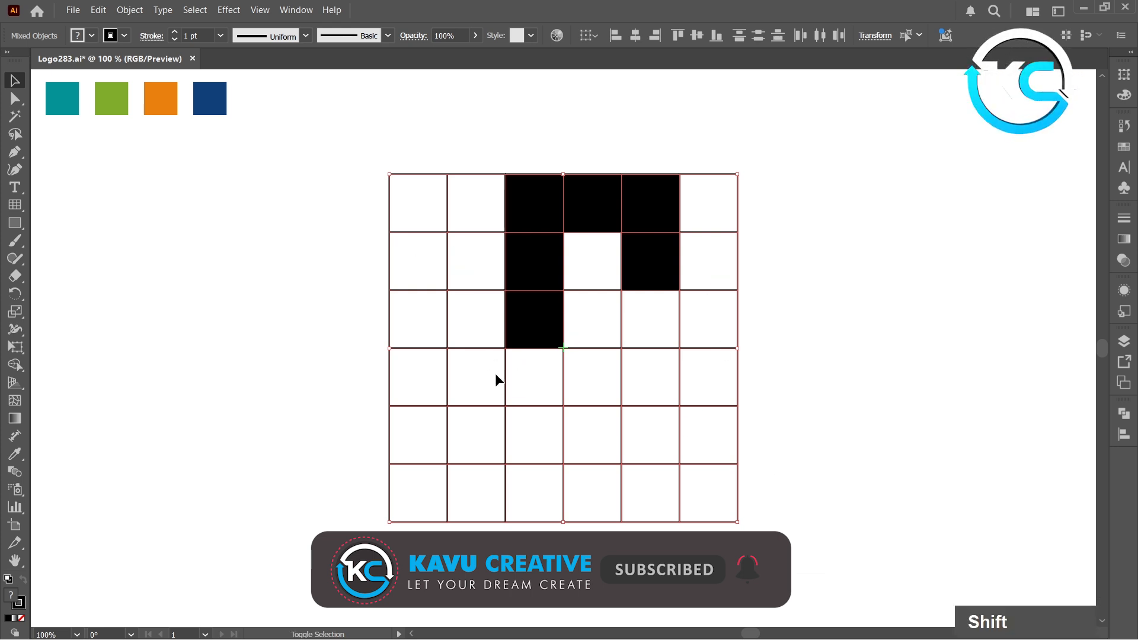
left_click(544, 334, "shift")
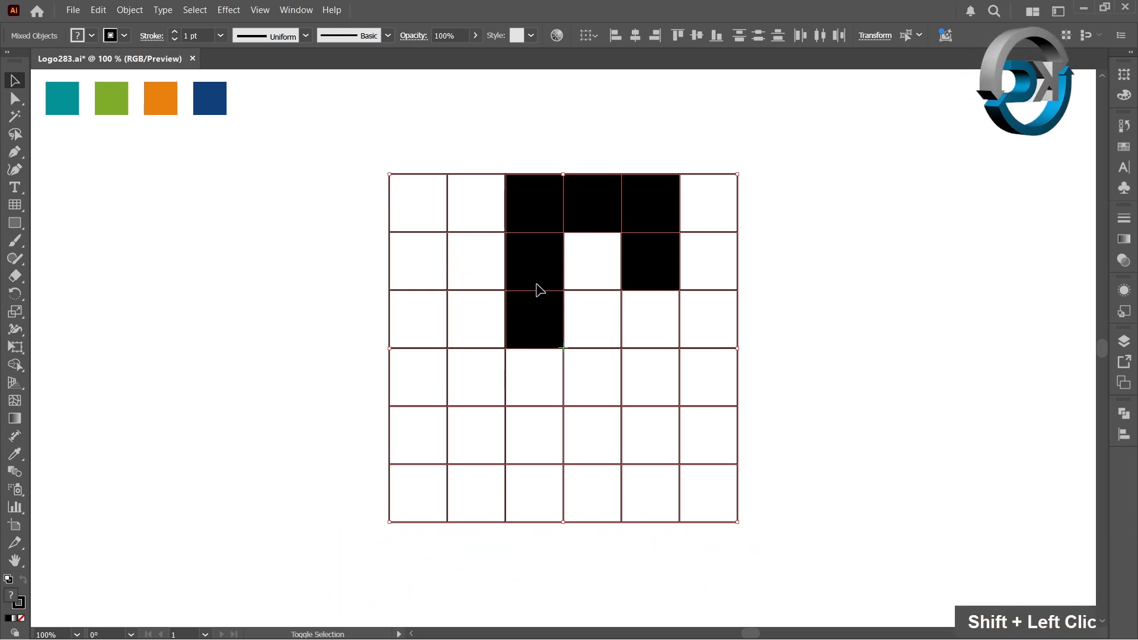
left_click(537, 279, "shift")
left_click(534, 214, "shift")
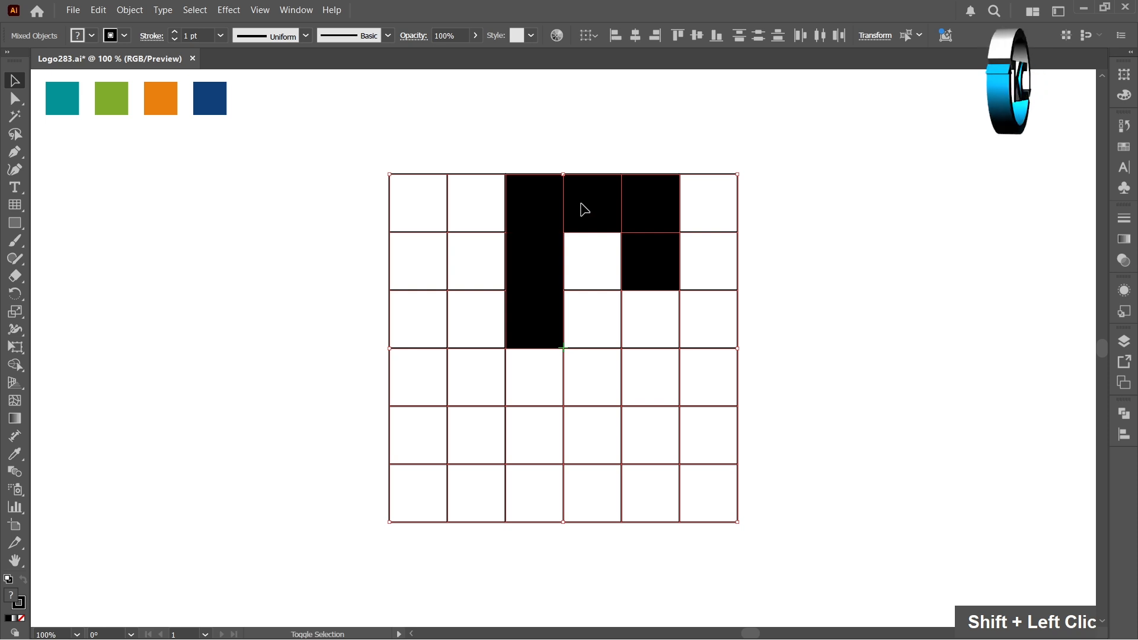
left_click(617, 215, "shift")
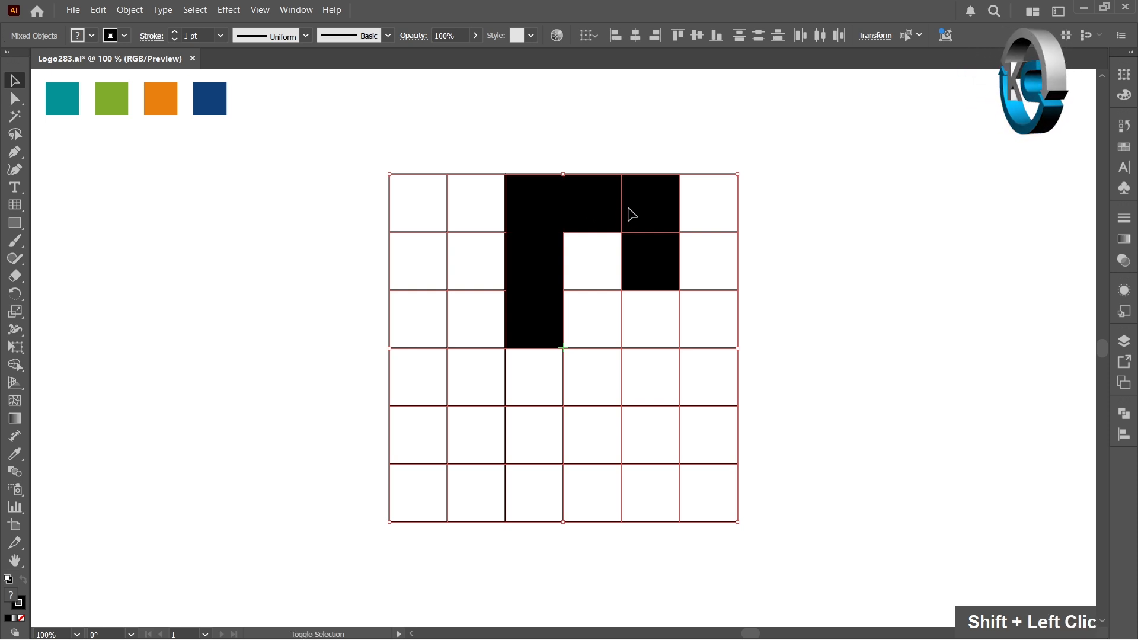
left_click(631, 211, "shift")
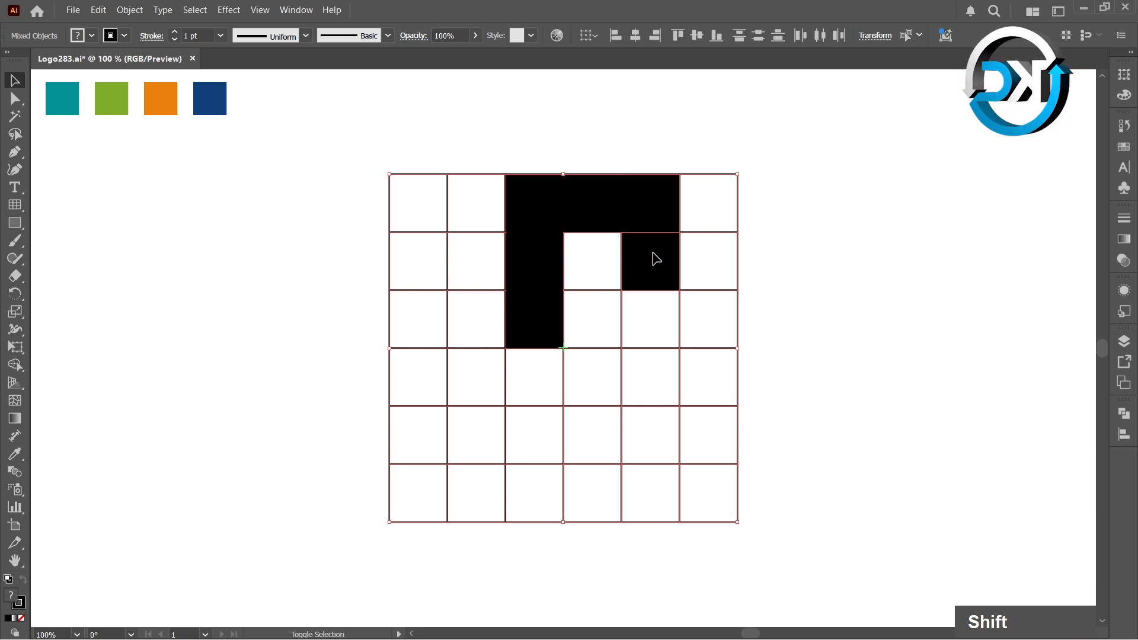
left_click(656, 258, "shift")
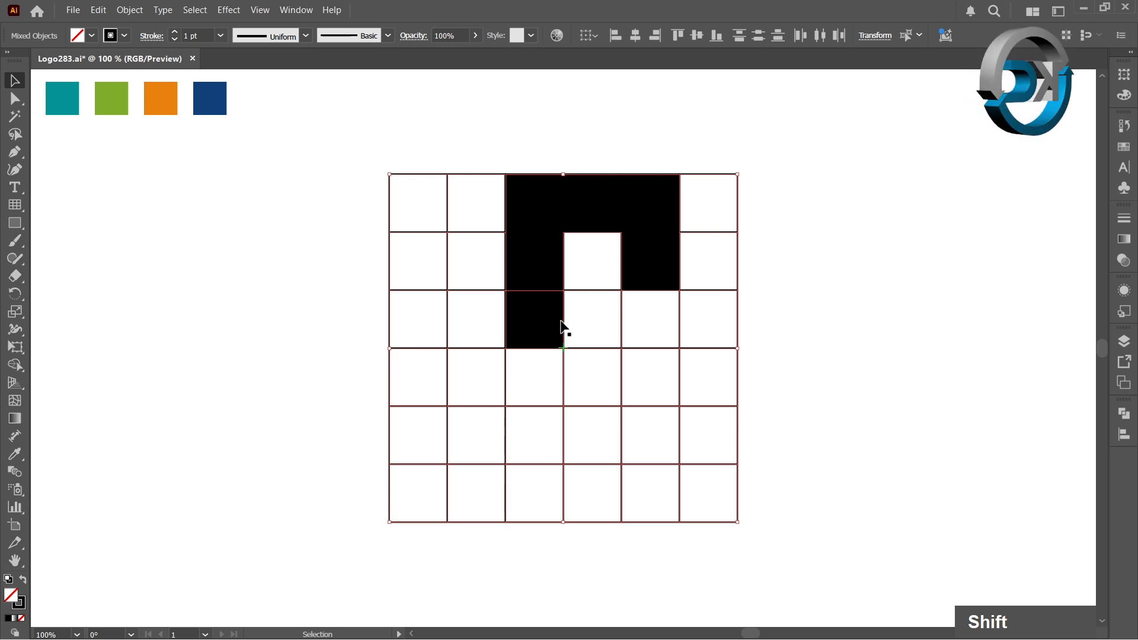
key("Delete")
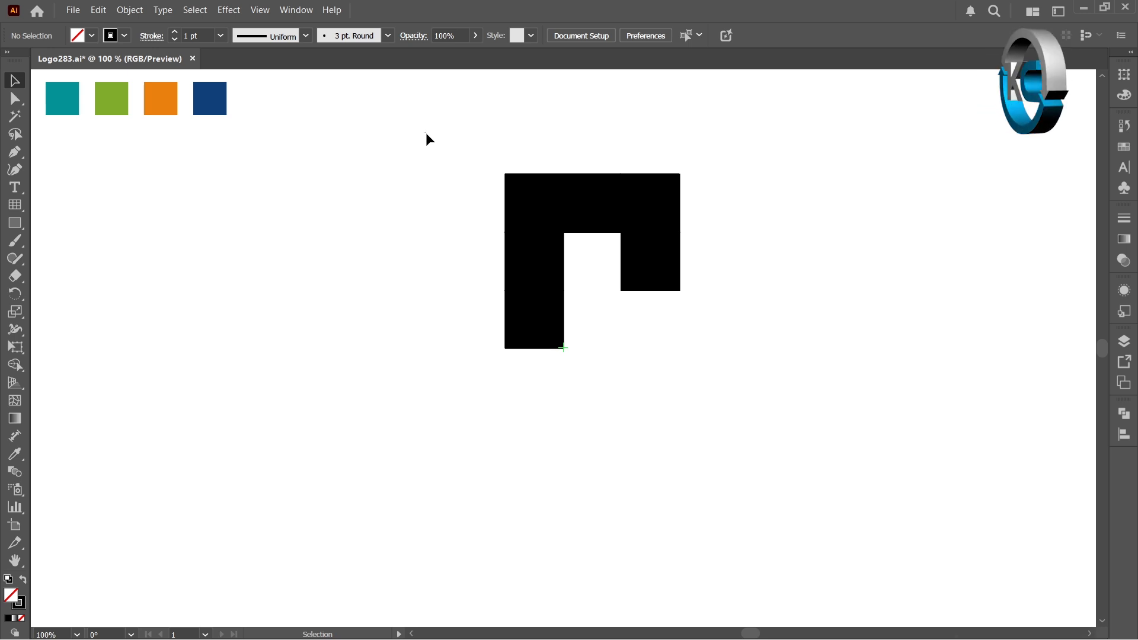
- Make a copy of the six black squares rotated 90° around the artboard's centre mark
left_click_drag(423, 132, 677, 325)
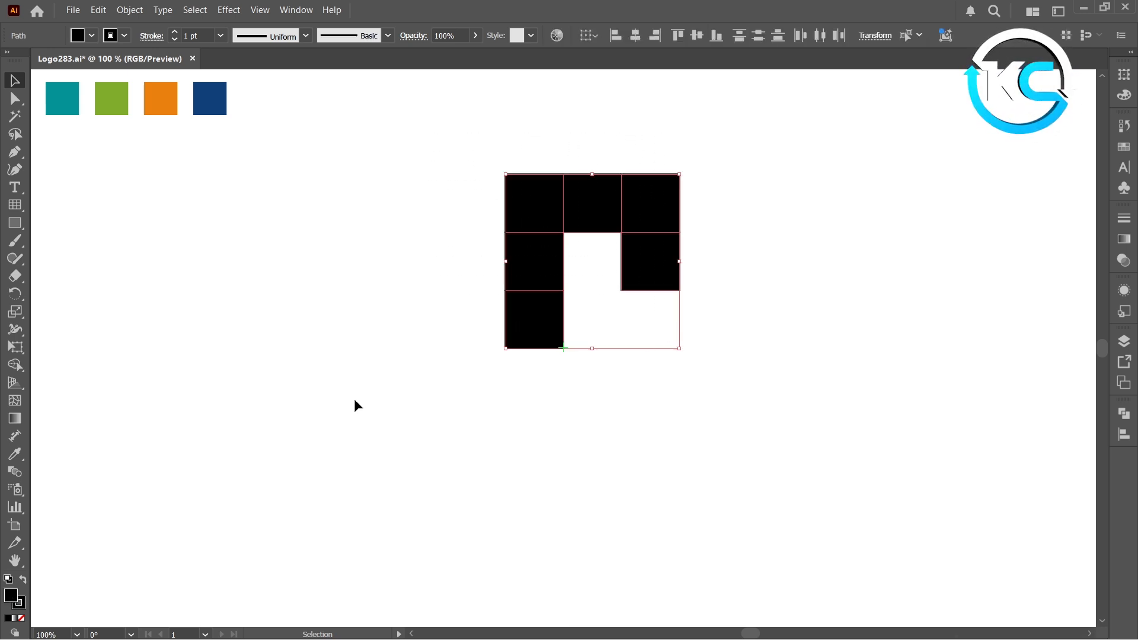
left_click(16, 294)
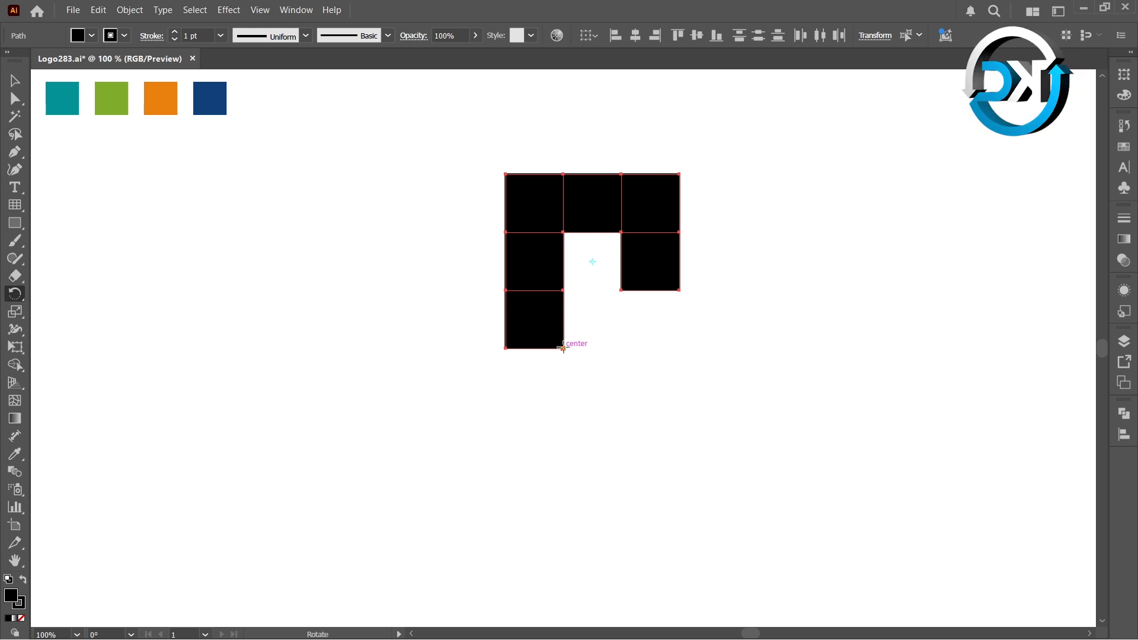
key("alt")
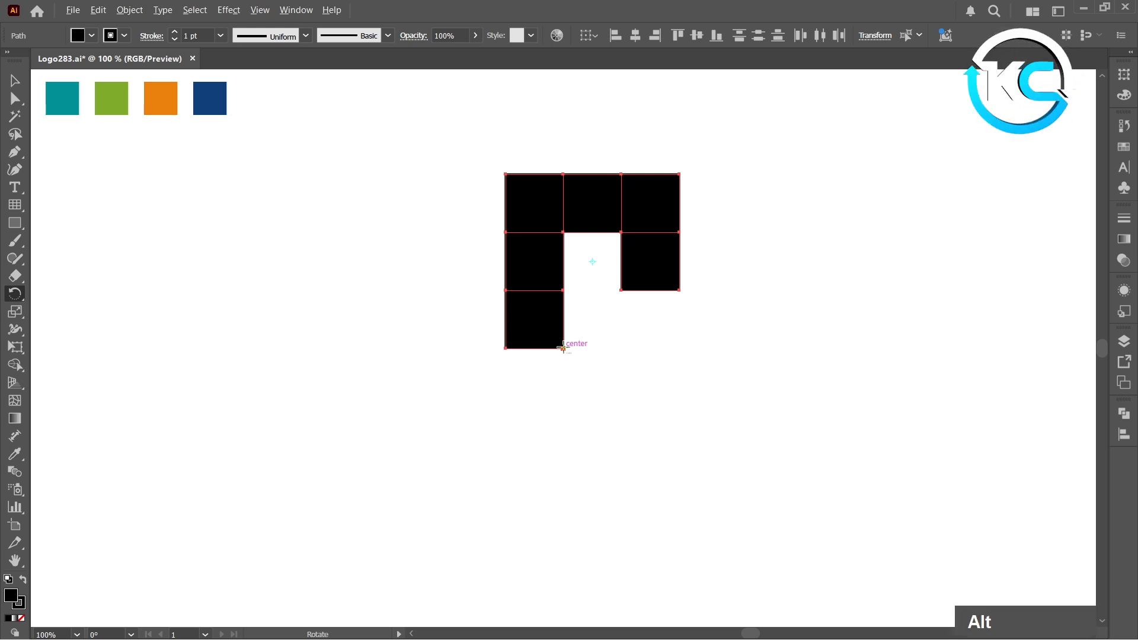
left_click(563, 349, "alt")
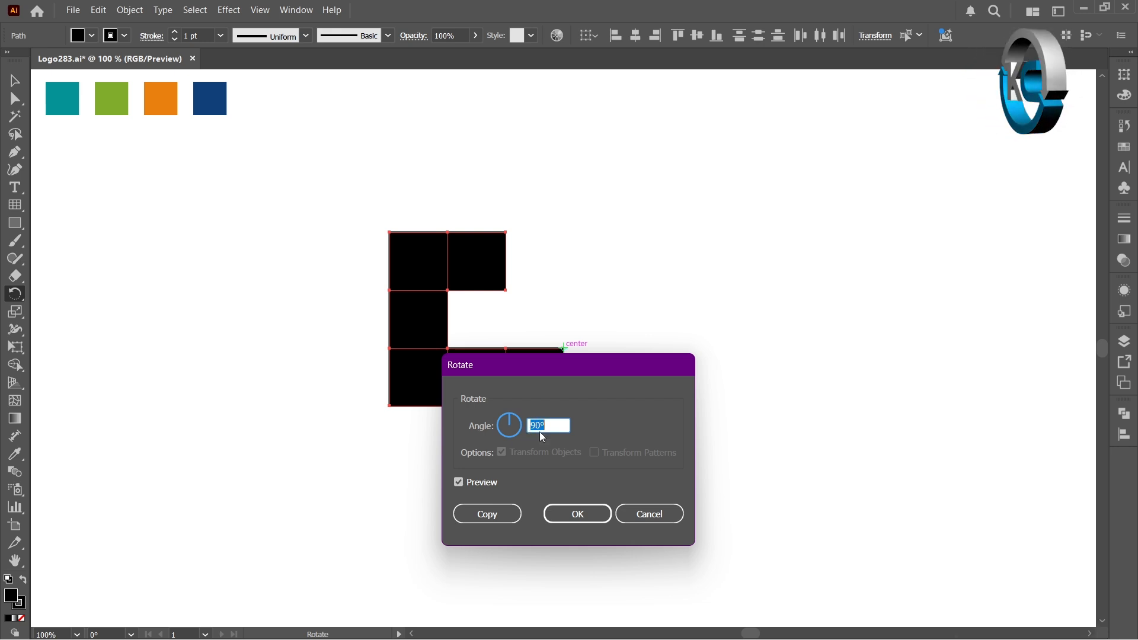
left_click(501, 515)
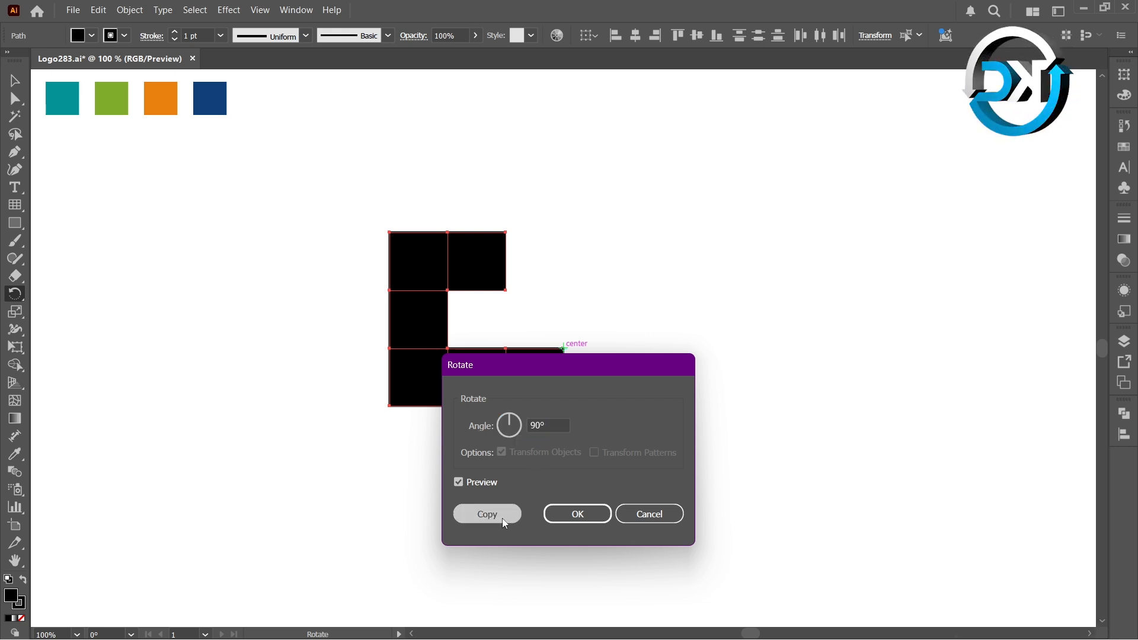
- Repeat the 90° rotated copy twice more to complete four shapes around the centre, and clear the selection
key("ctrl")
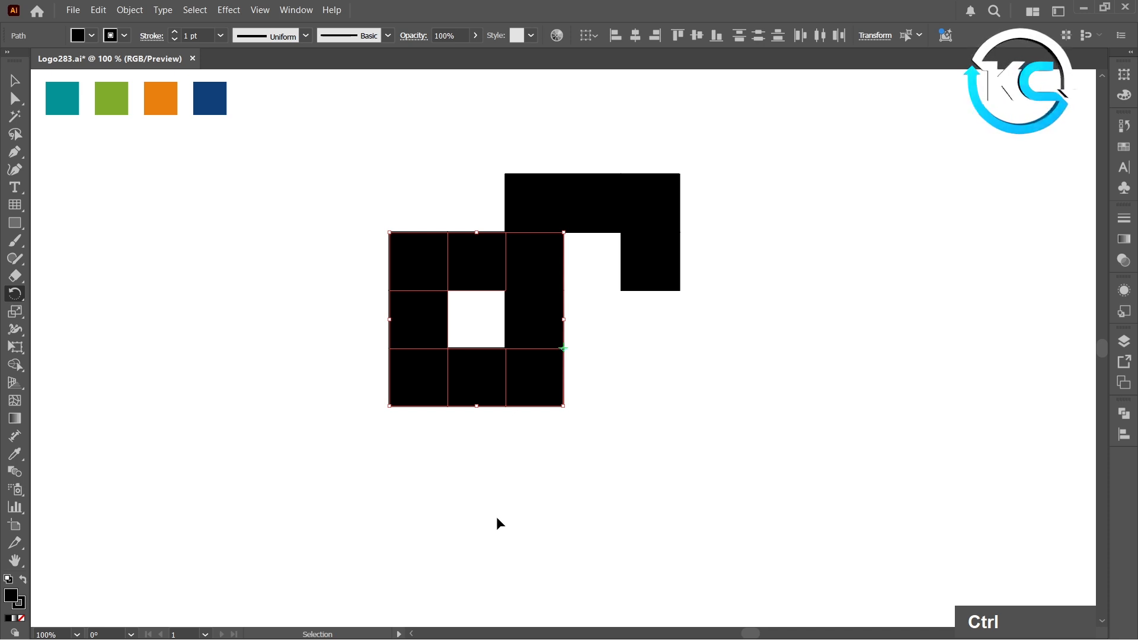
key("ctrl+d")
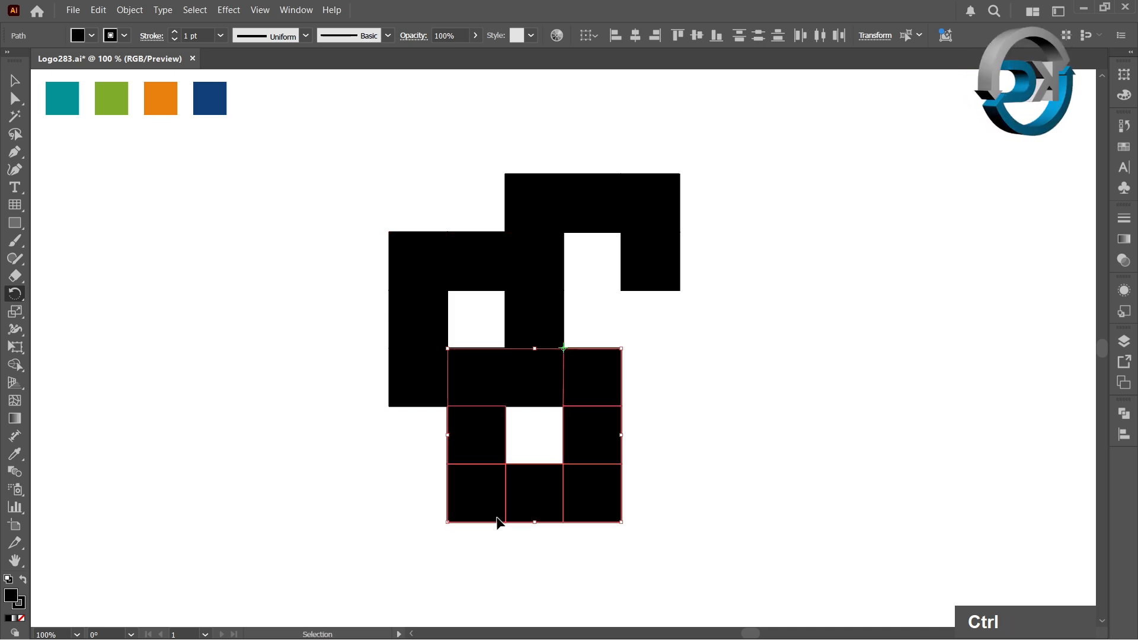
key("ctrl+d")
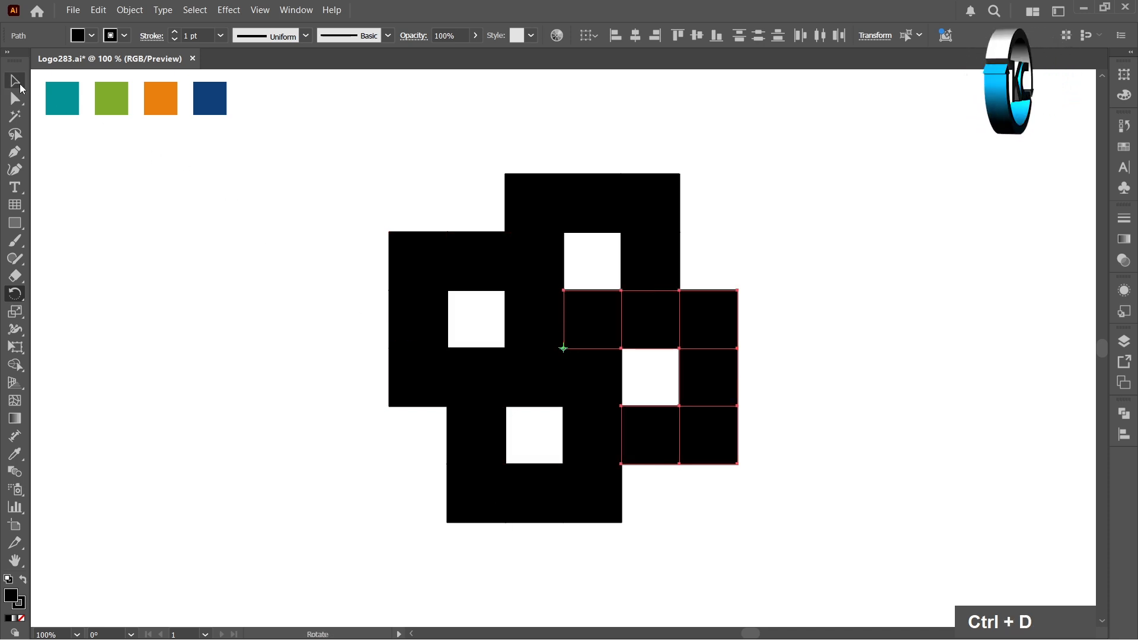
left_click(19, 86)
left_click(134, 212)
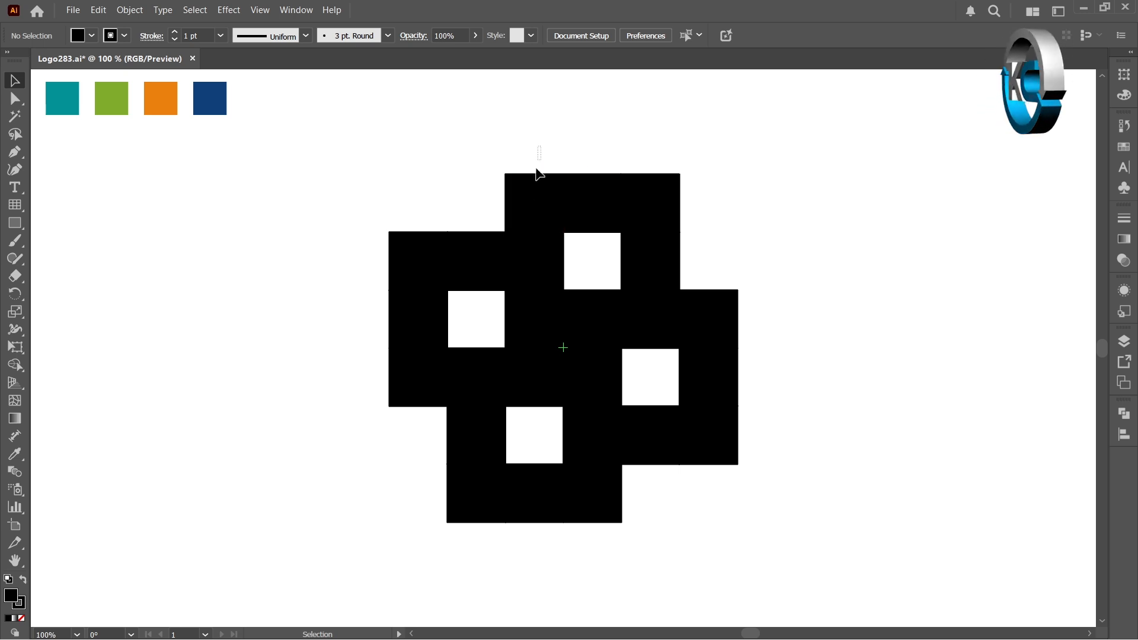
- Colour the upper shape's six squares teal by sampling the teal swatch with the Eyedropper
left_click_drag(541, 146, 543, 315)
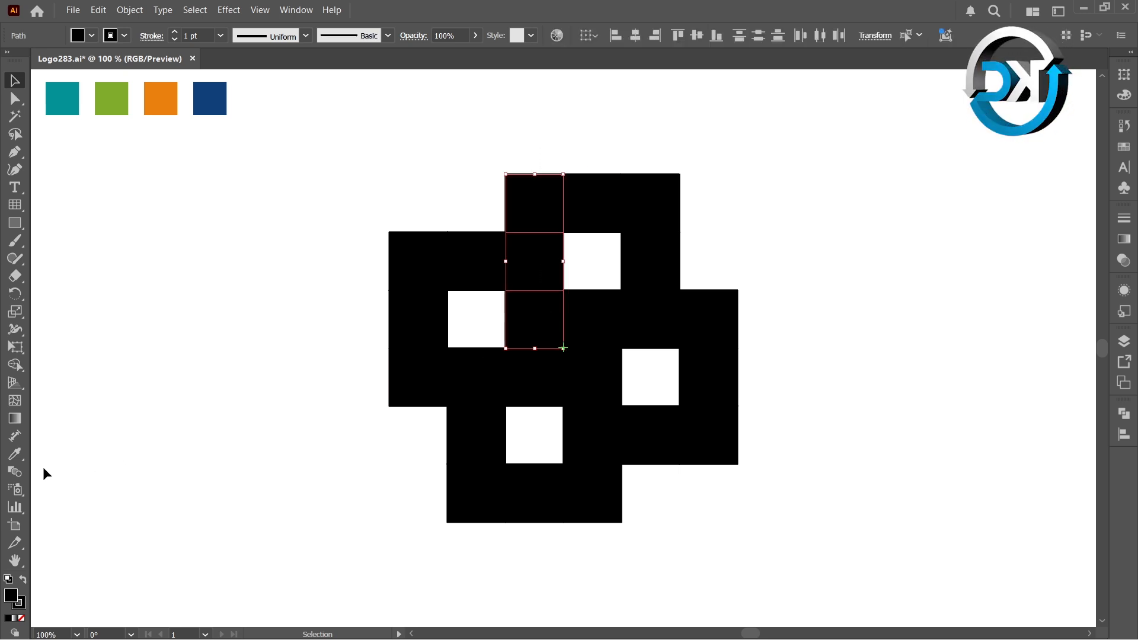
left_click(15, 454)
left_click(71, 92)
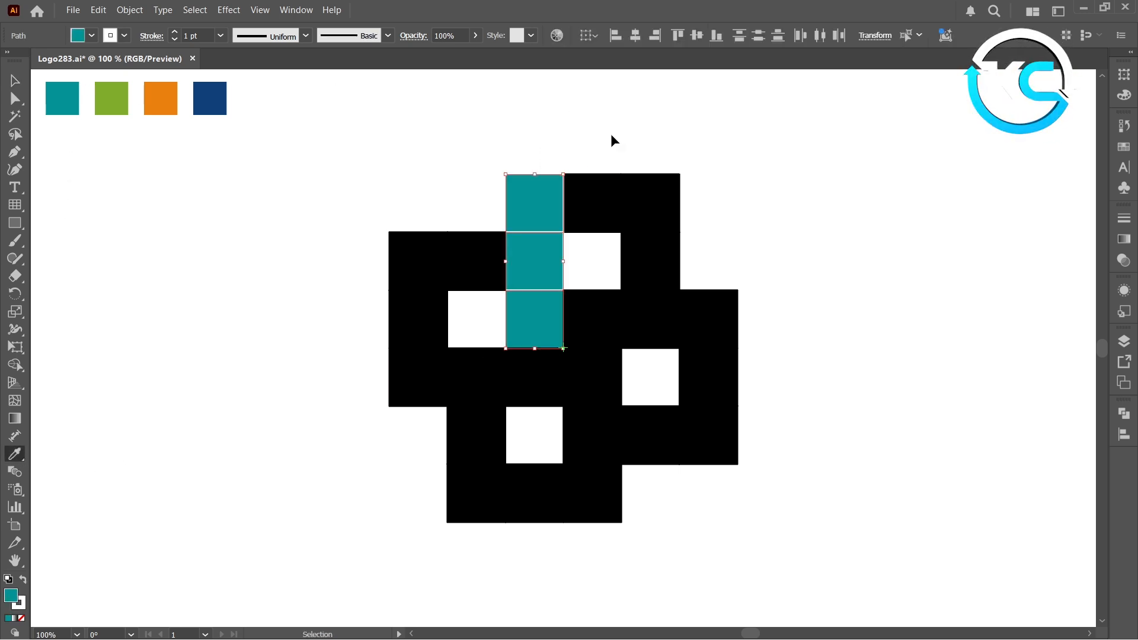
left_click_drag(604, 140, 702, 254)
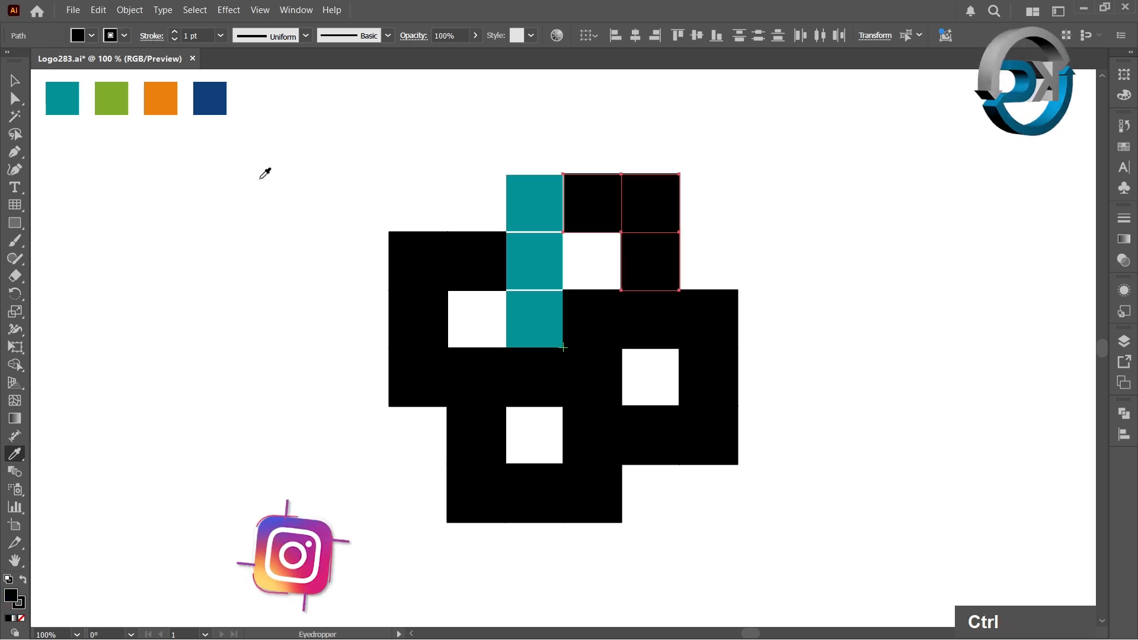
left_click(61, 95)
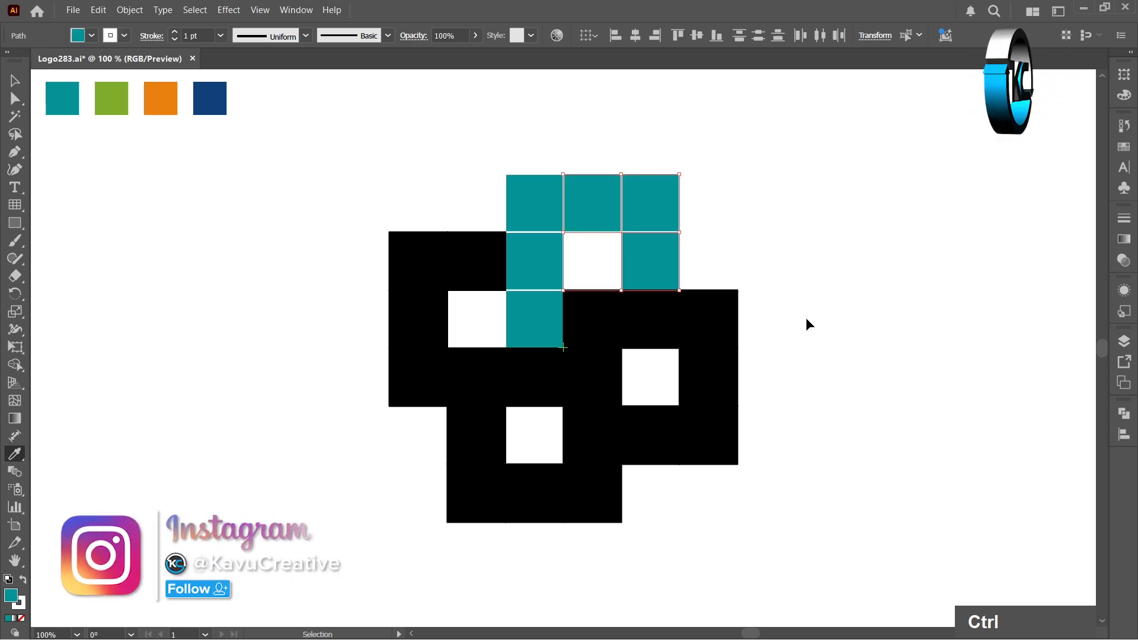
- Colour the right-hand shape's six squares green by sampling the green swatch with the Eyedropper
left_click_drag(822, 336, 583, 315)
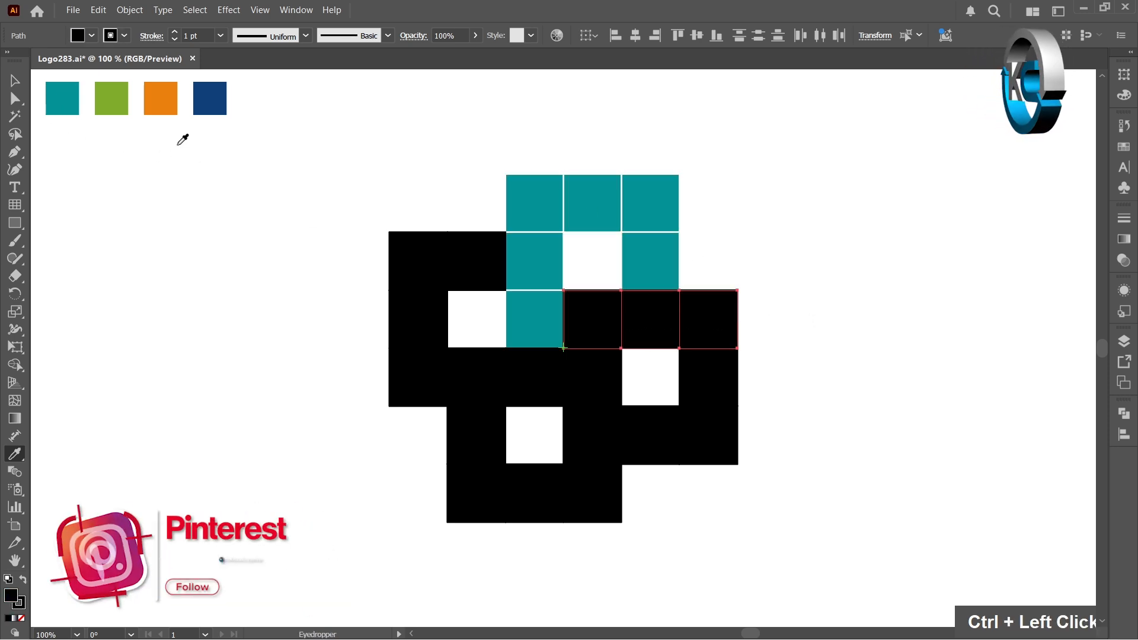
left_click(112, 99)
left_click_drag(774, 501, 709, 356)
left_click(719, 323)
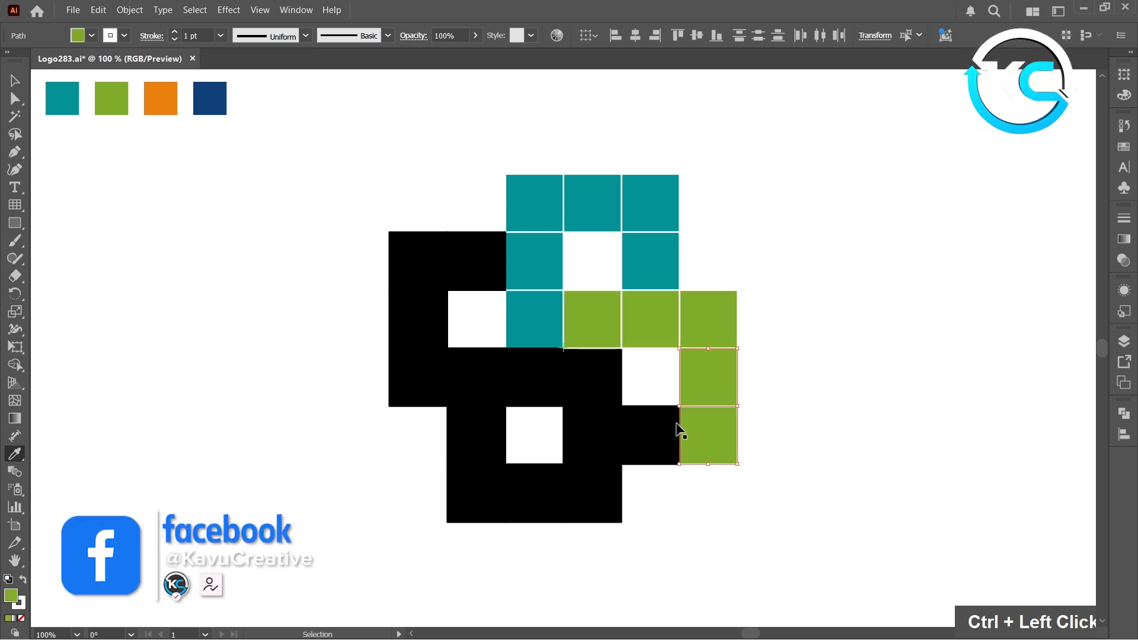
left_click_drag(678, 432, 678, 426)
left_click(704, 433)
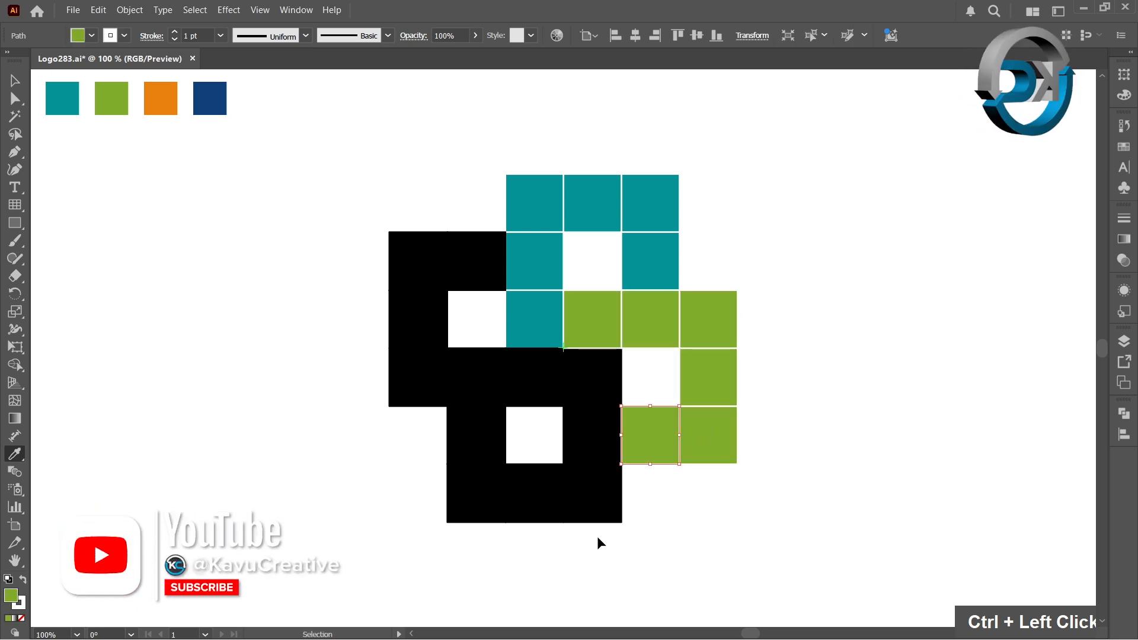
- Colour the lower shape's six squares orange by sampling the orange swatch with the Eyedropper
left_click_drag(601, 537, 587, 378)
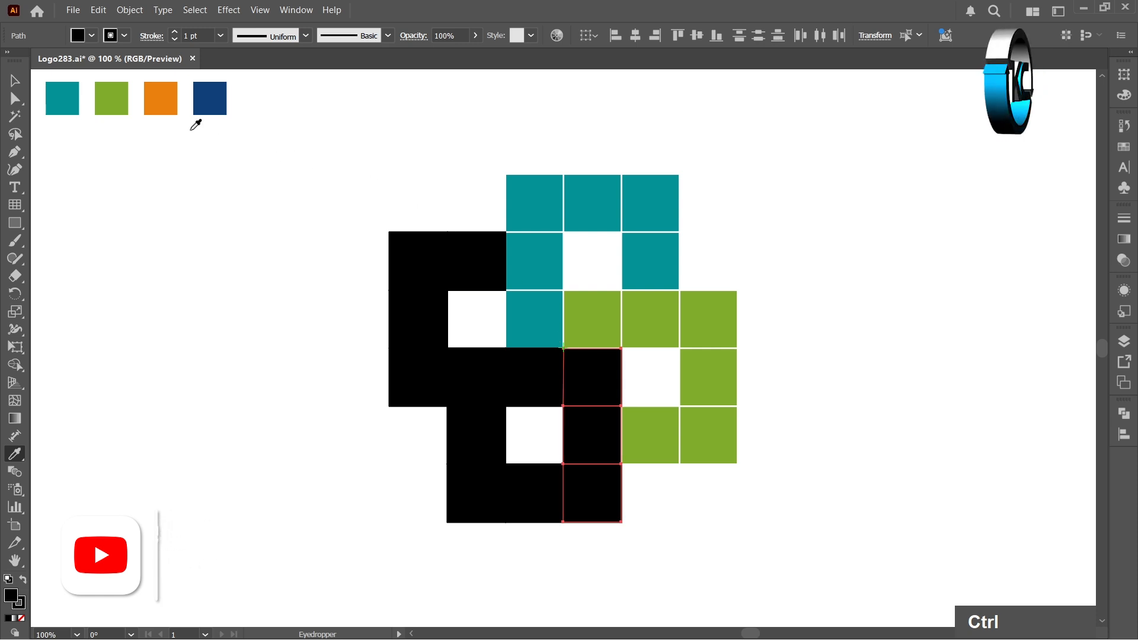
left_click(159, 99)
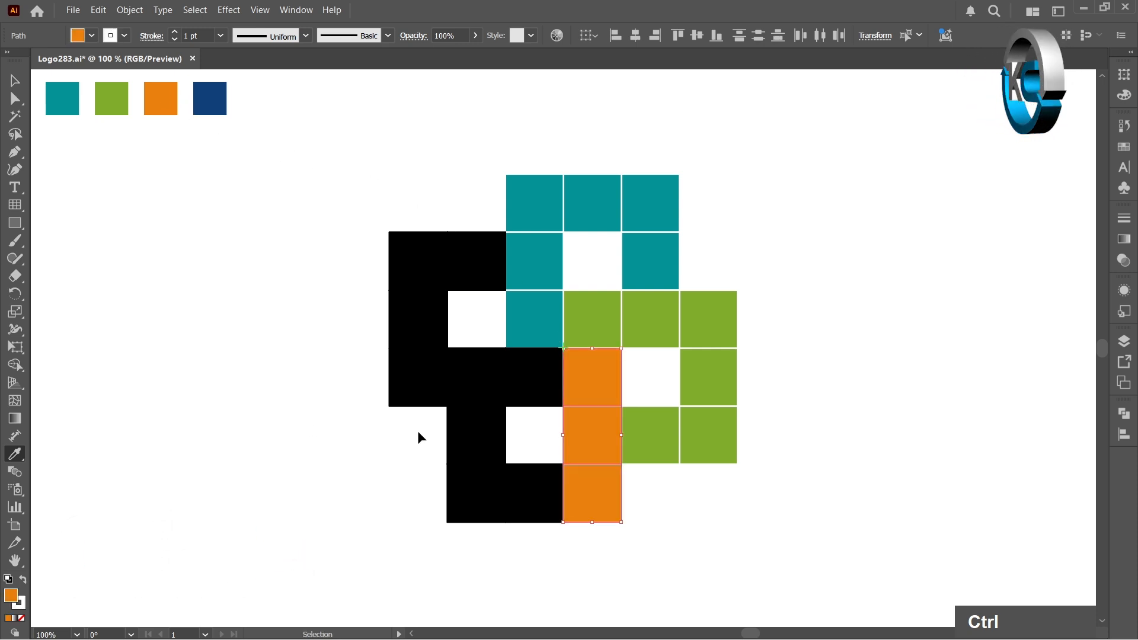
left_click_drag(418, 432, 526, 535)
left_click(589, 503)
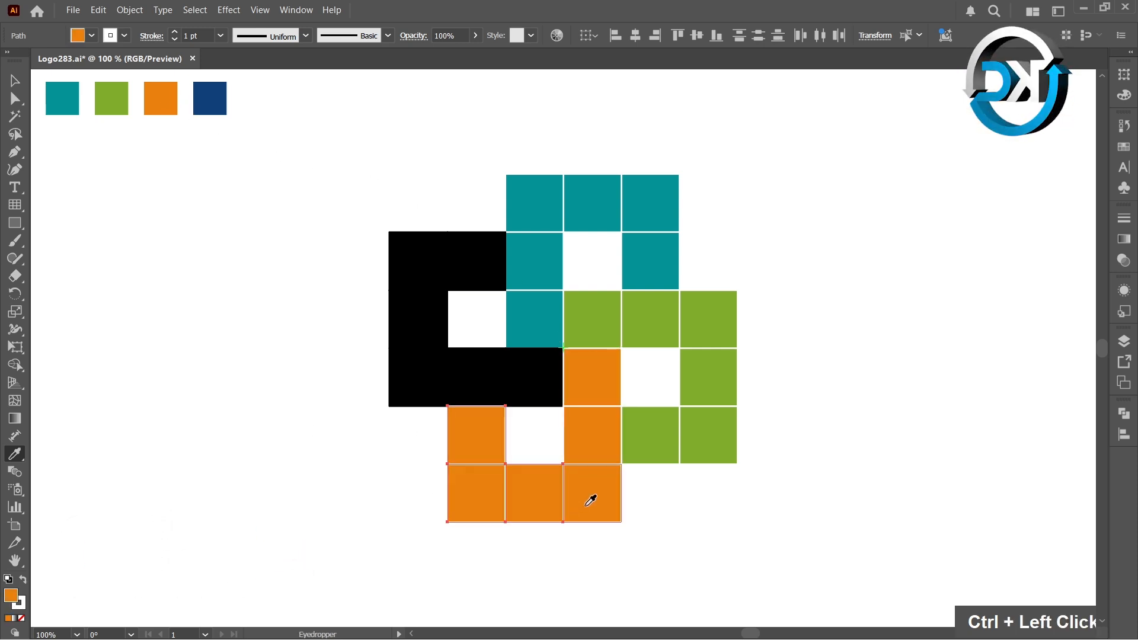
- Colour the remaining black squares of the left-hand shape dark blue using the Eyedropper, and clear the selection
left_click_drag(353, 379, 549, 394)
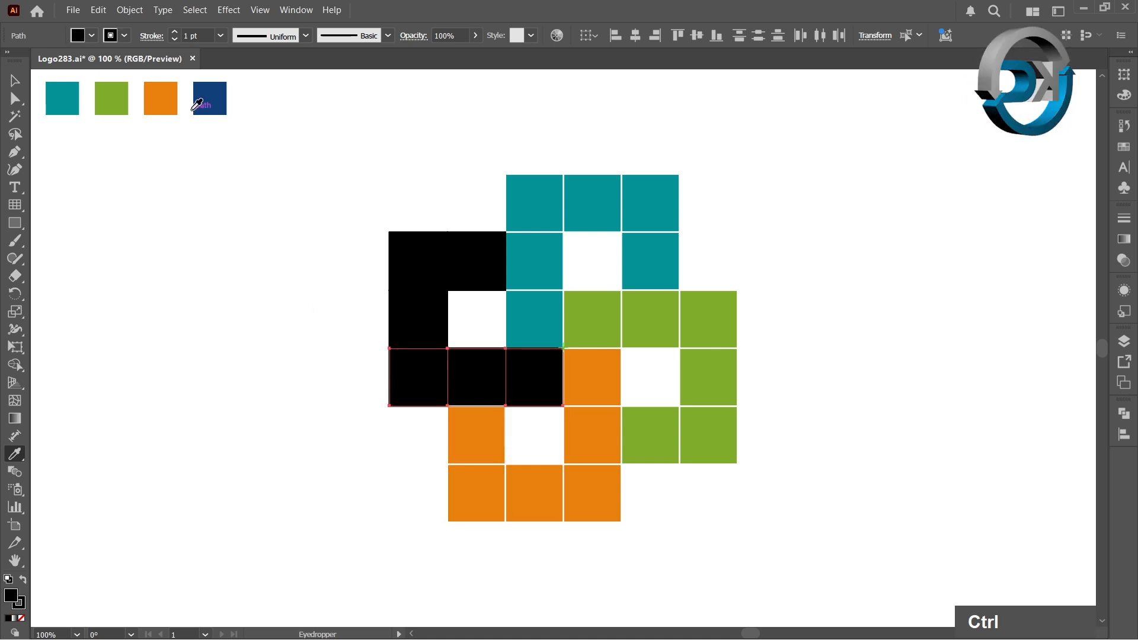
left_click(198, 106)
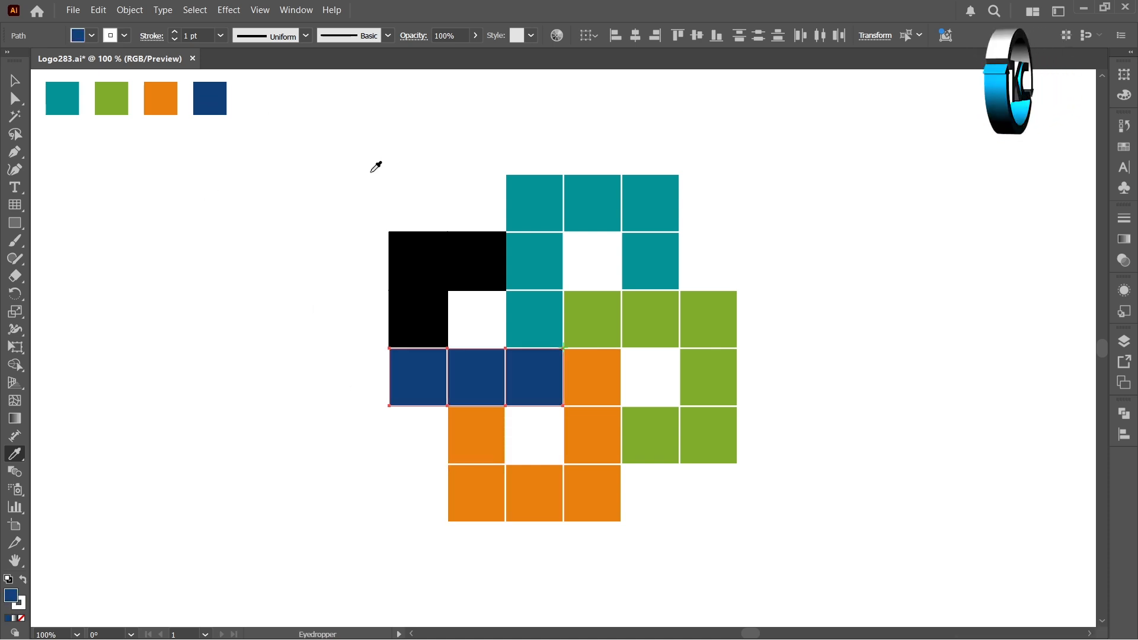
left_click_drag(375, 173, 426, 321)
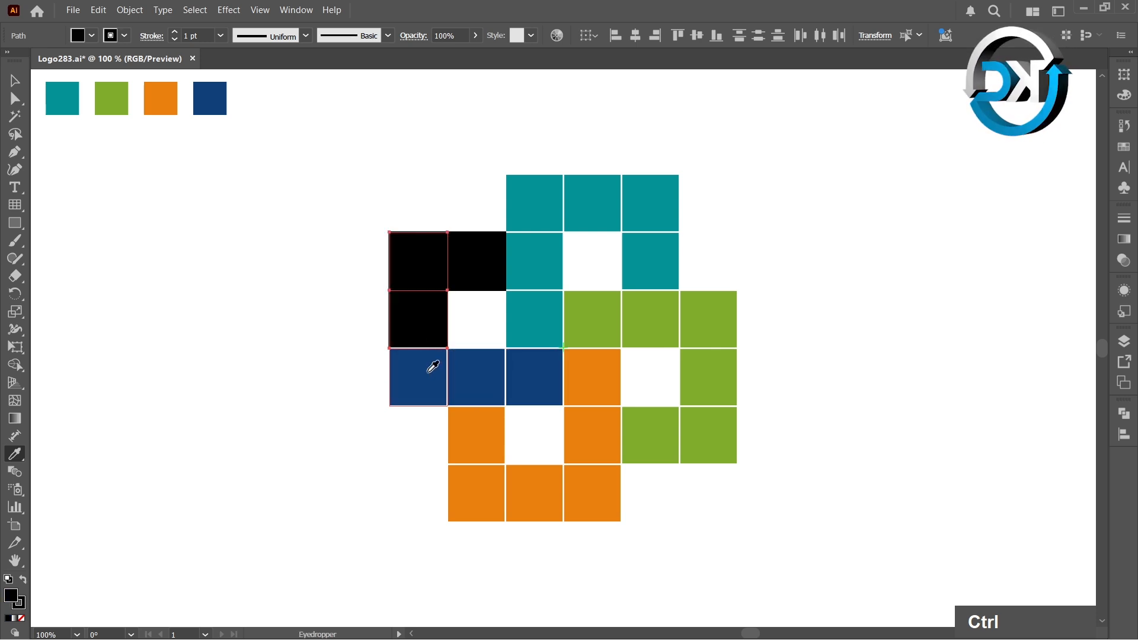
left_click(433, 366)
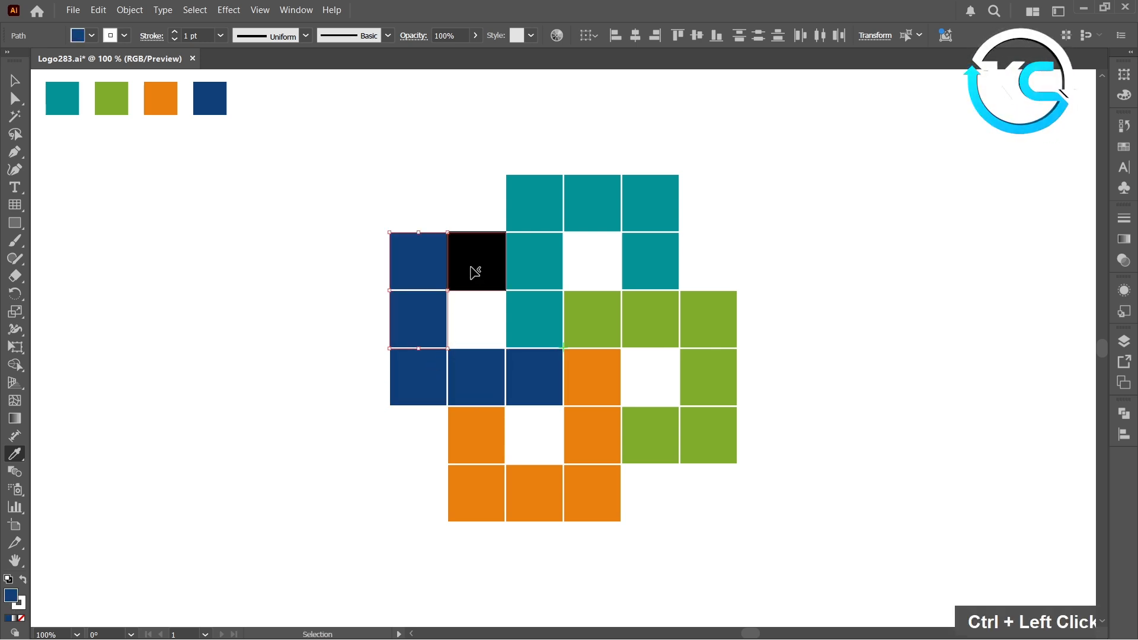
left_click(474, 273, "ctrl")
left_click(422, 259)
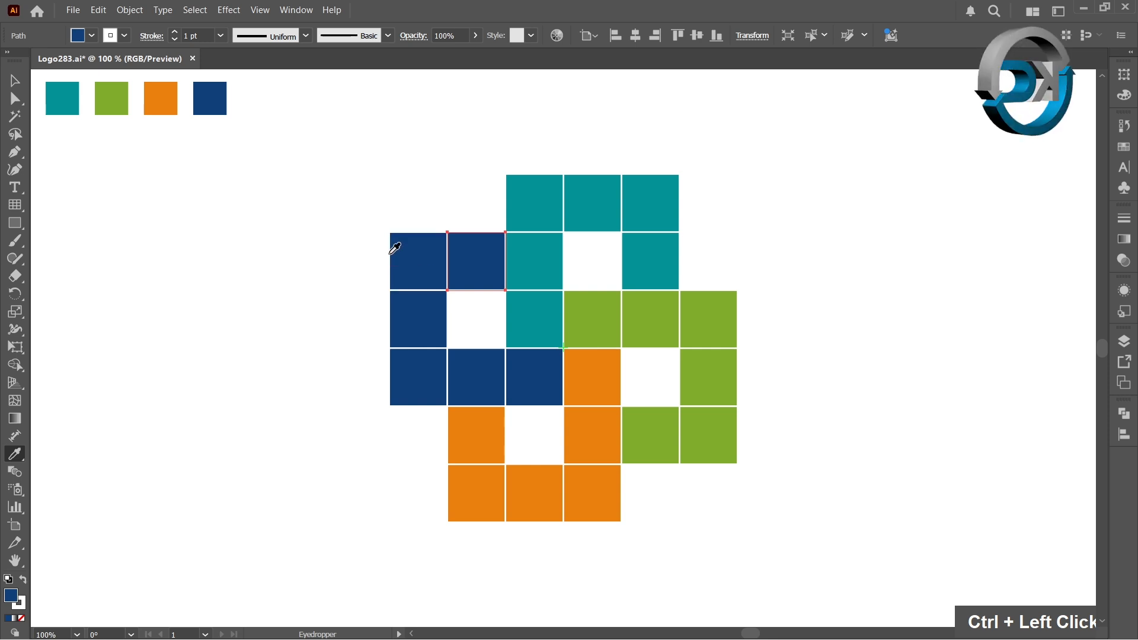
left_click(15, 81)
left_click(150, 261)
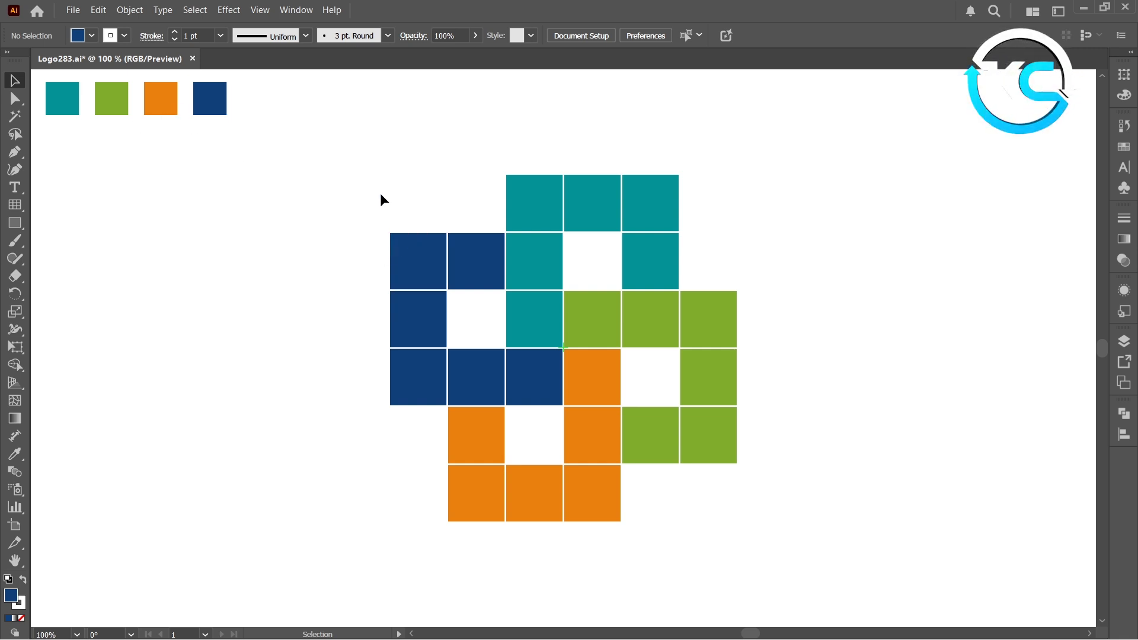
- Expand the fill and stroke of all the coloured squares
left_click_drag(332, 130, 810, 569)
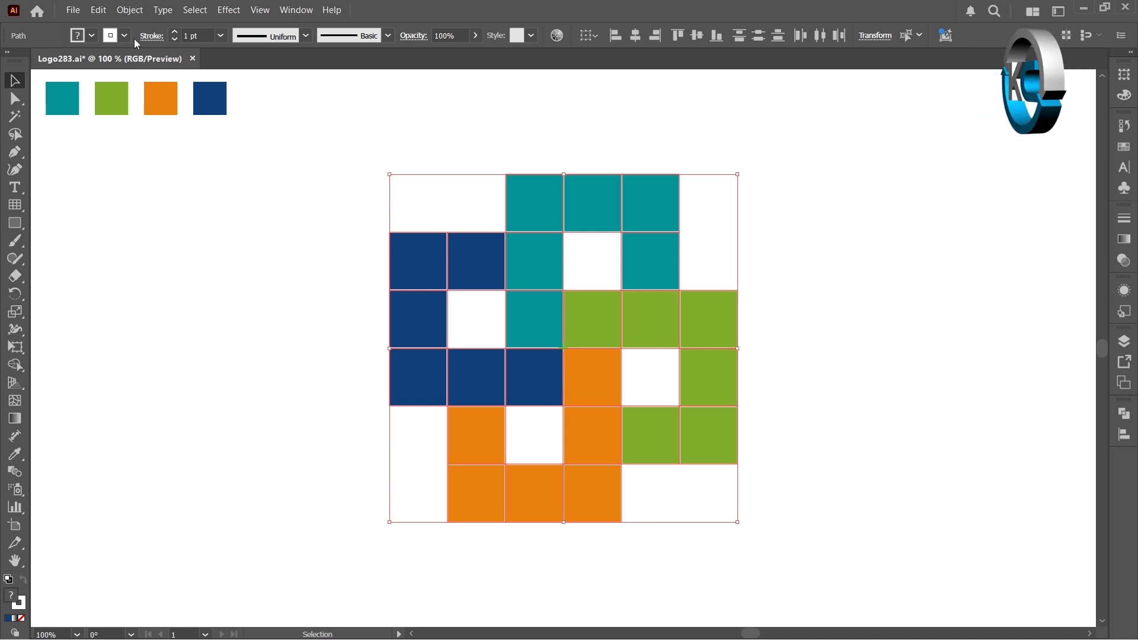
left_click(131, 19)
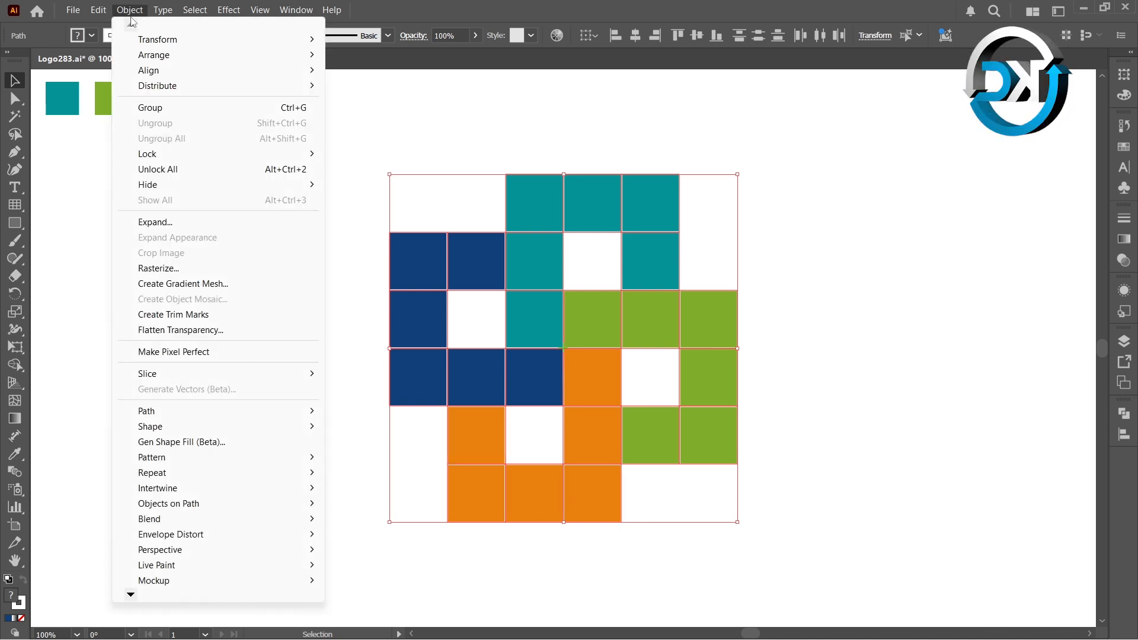
left_click(153, 229)
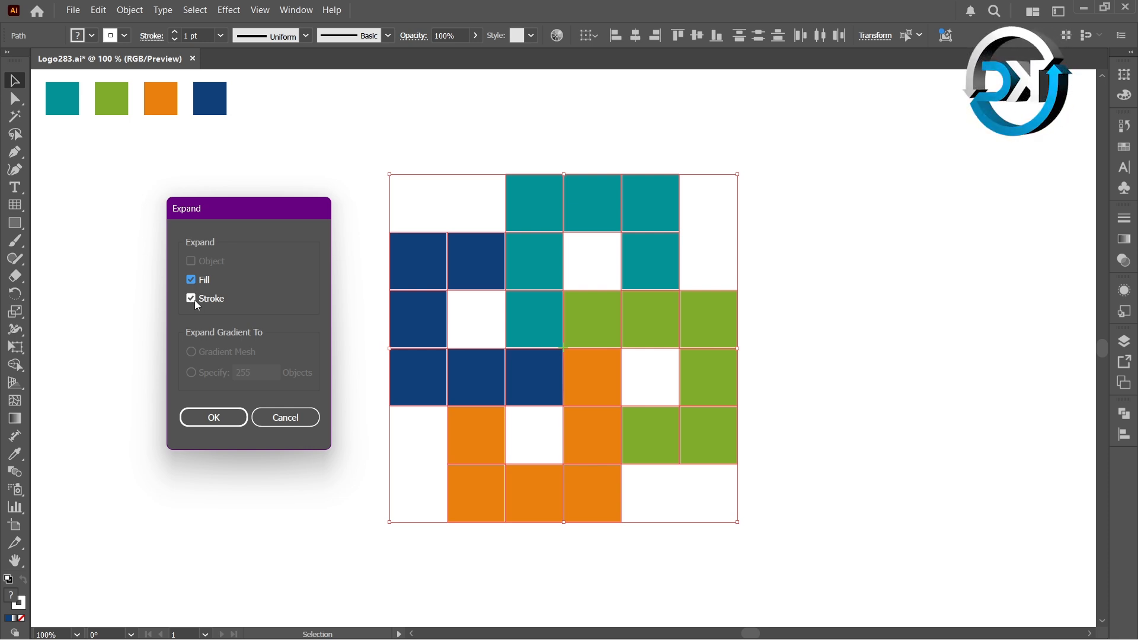
left_click(216, 421)
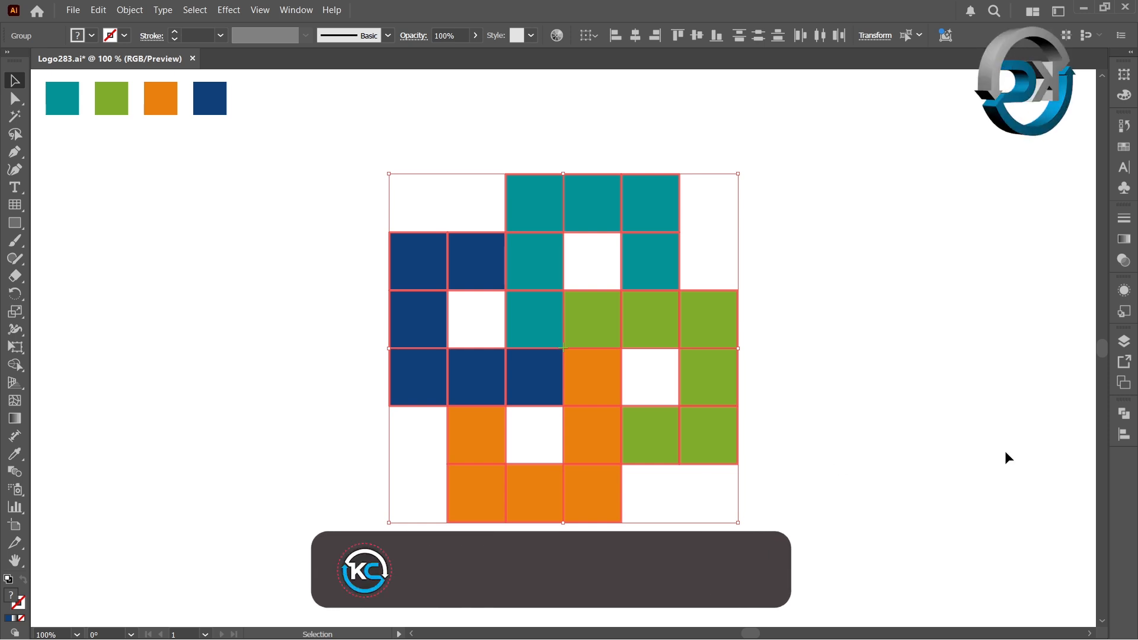
- Divide the expanded artwork with Pathfinder and clear the selection
left_click(1124, 414)
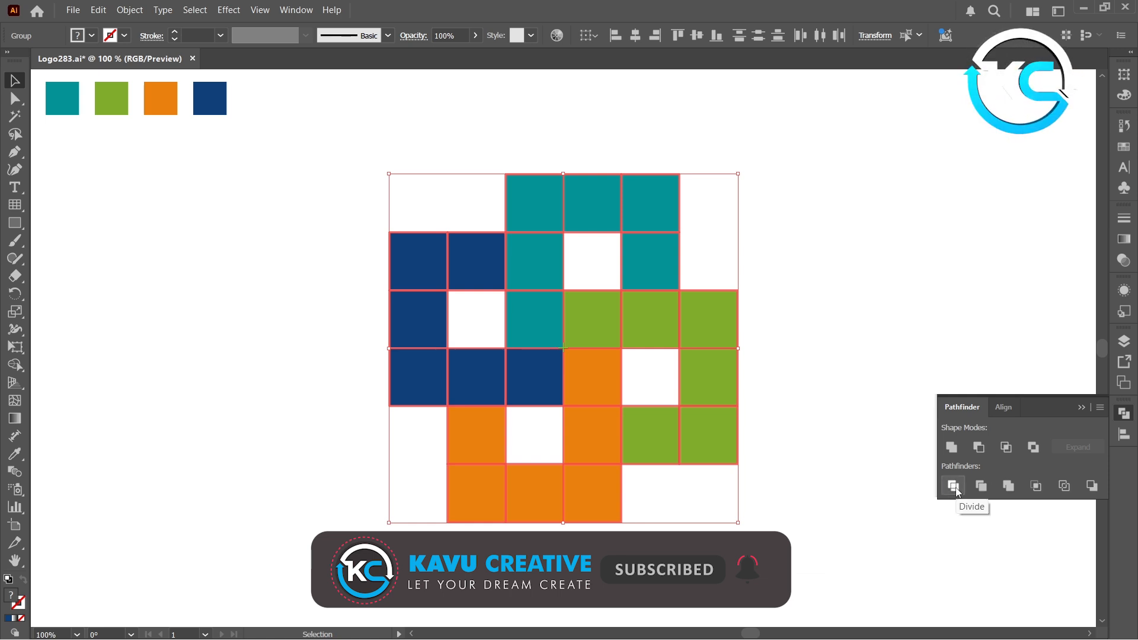
left_click(954, 488)
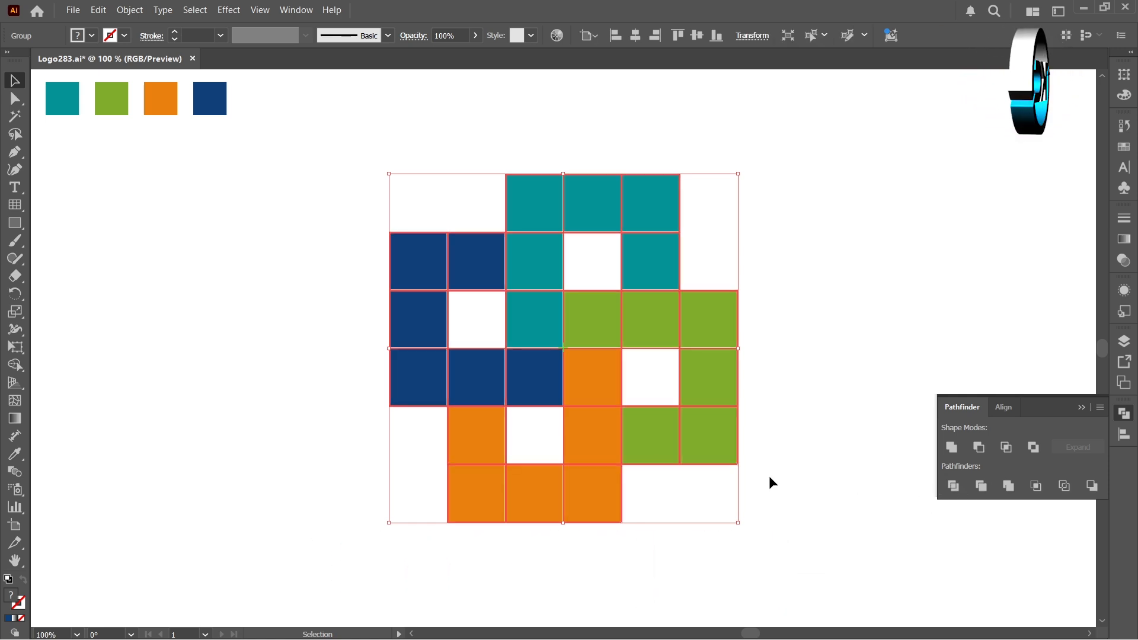
key("shift+ctrl+F9")
left_click(209, 305)
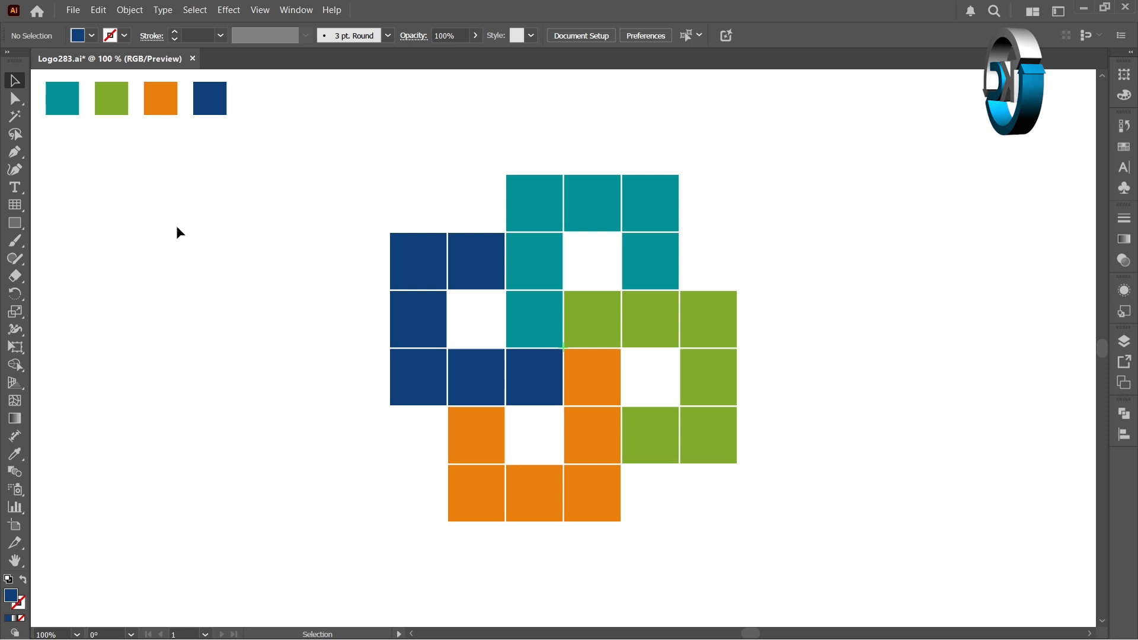
- Select all the white outline pieces with the Magic Wand and delete them
left_click(19, 116)
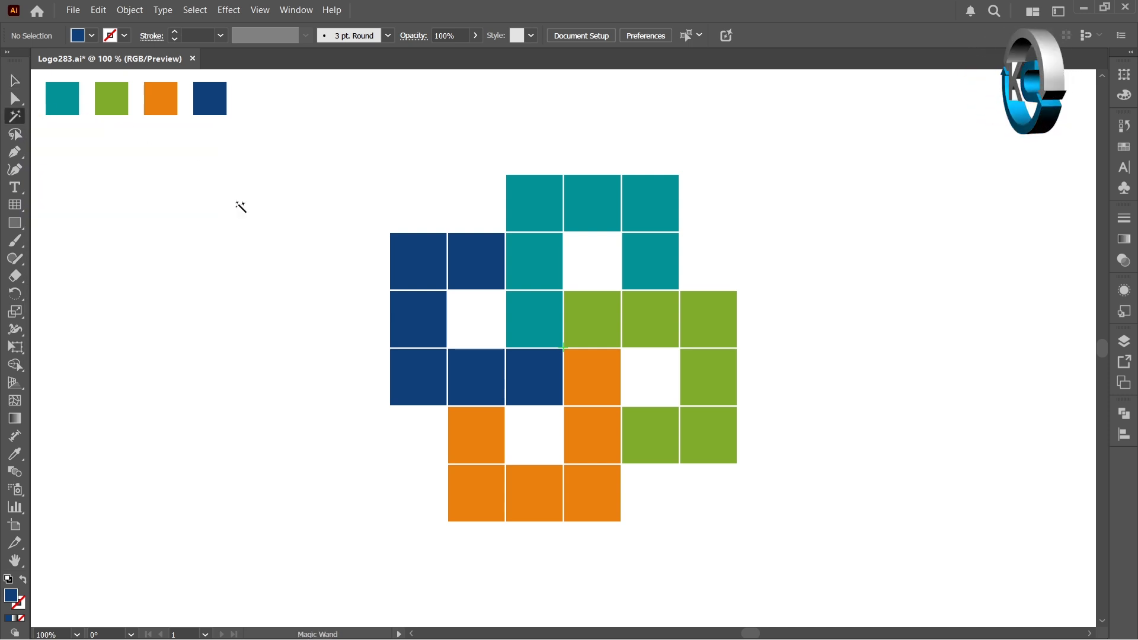
left_click(451, 282)
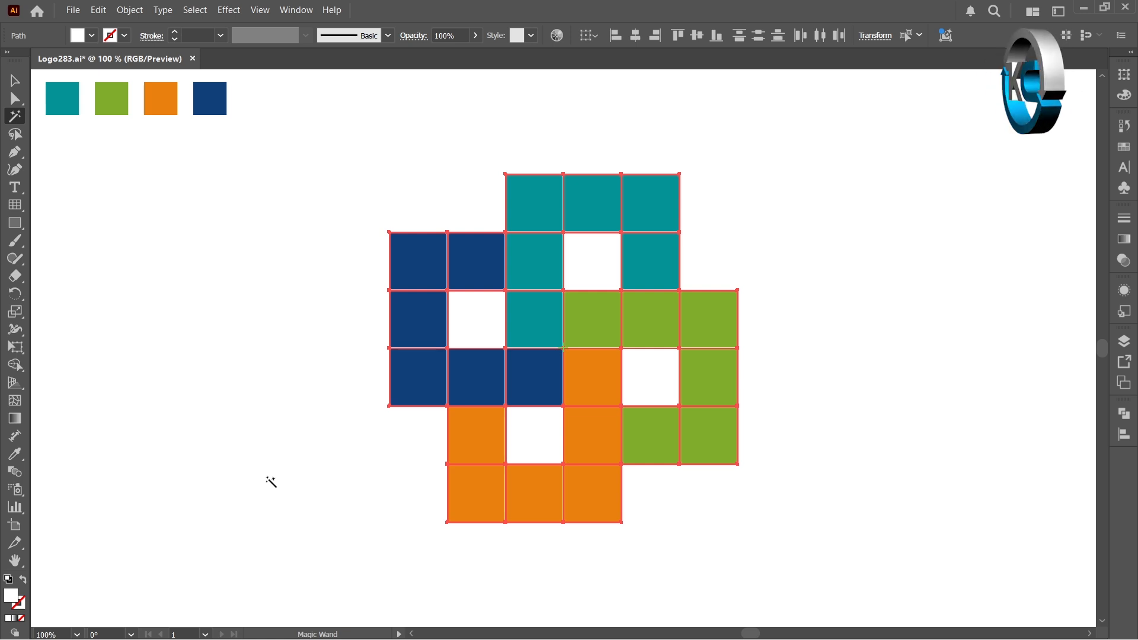
key("Delete")
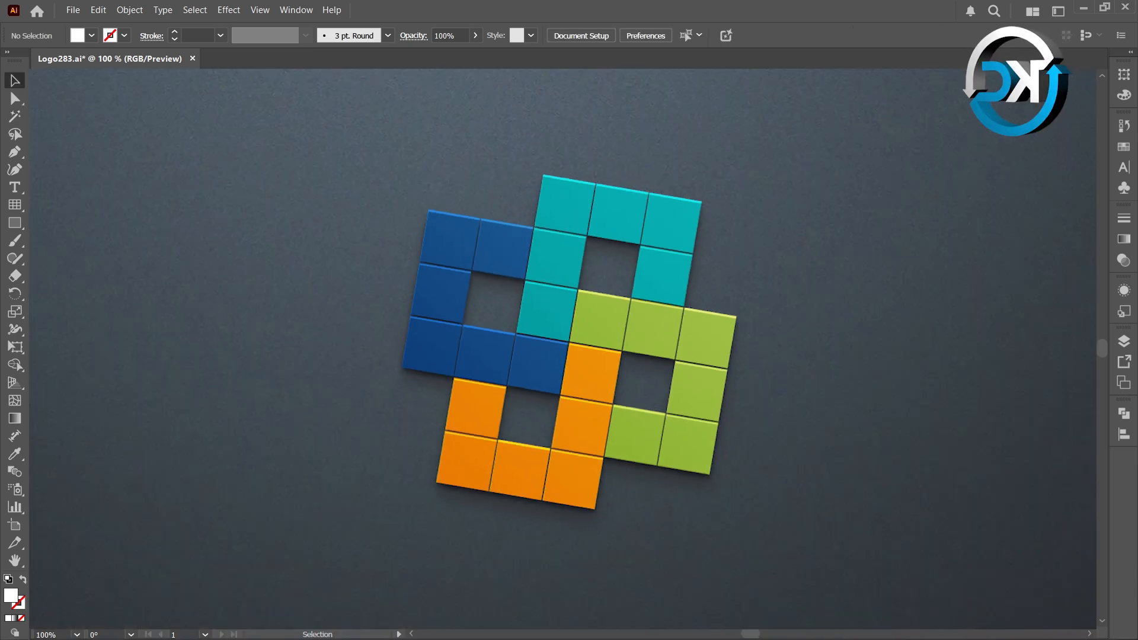